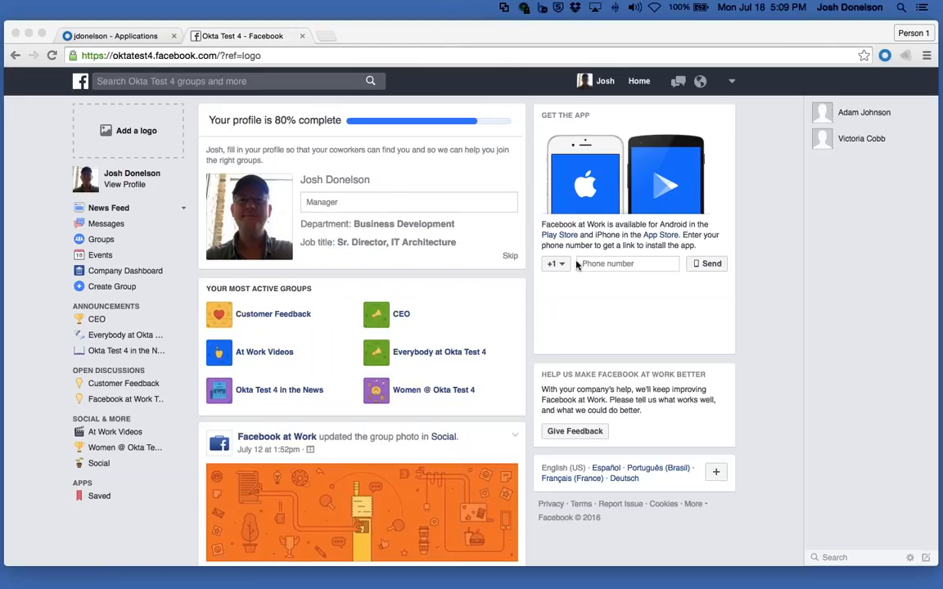
# Step: Open the Company Dashboard's Settings page through the account menu
pyautogui.click(153, 55)
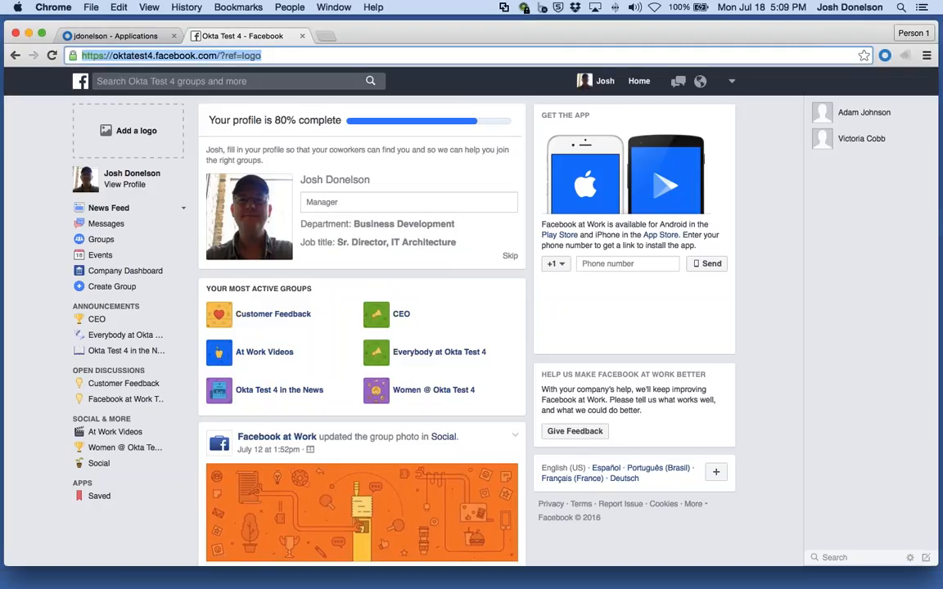
pyautogui.click(153, 55)
pyautogui.moveTo(153, 55); pyautogui.dragTo(112, 55)
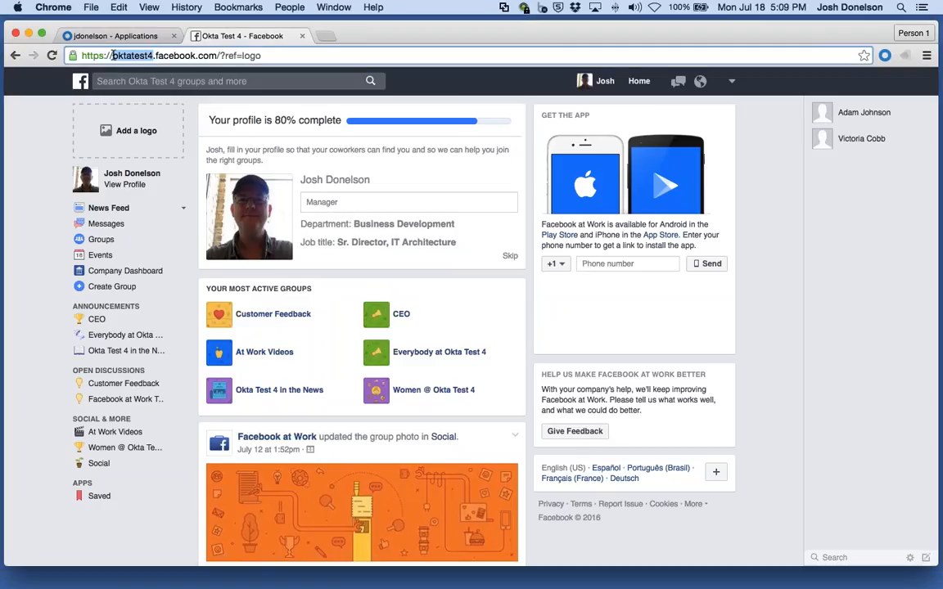
pyautogui.click(734, 136)
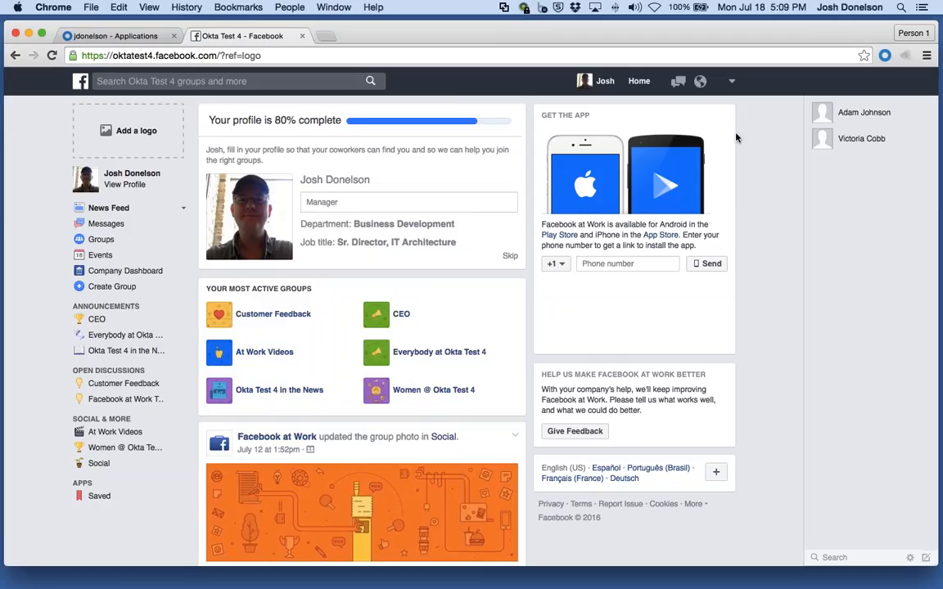
pyautogui.click(734, 83)
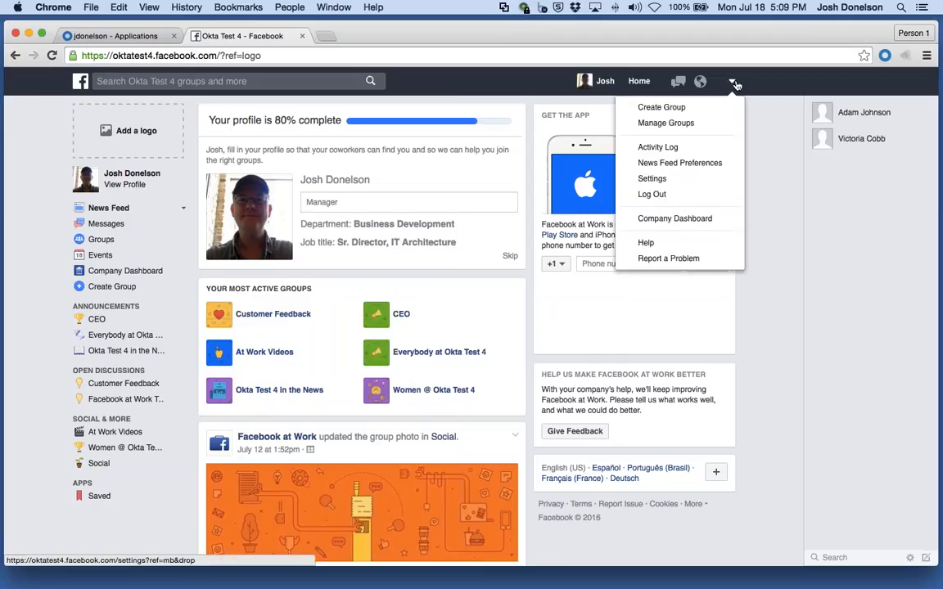
pyautogui.click(703, 219)
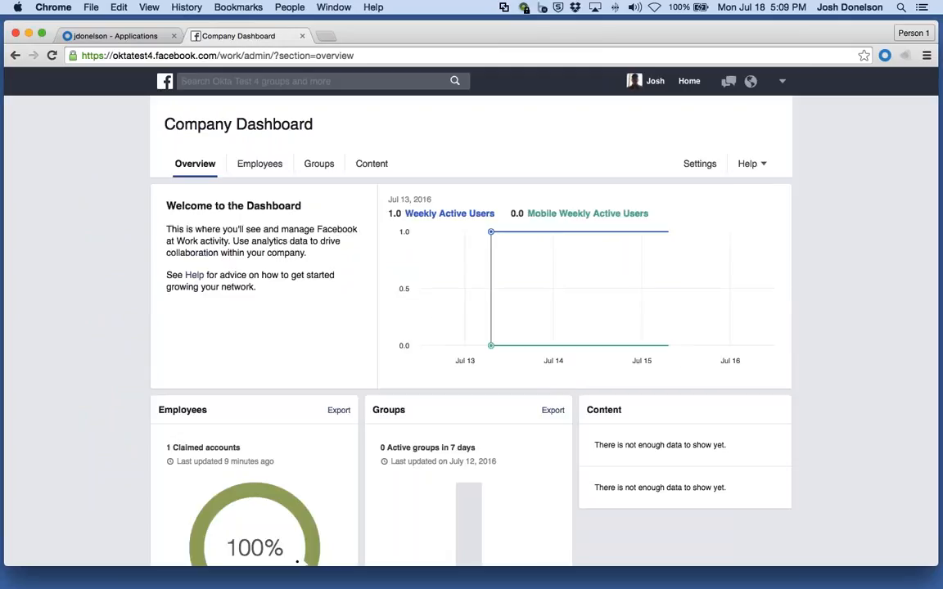
pyautogui.click(697, 163)
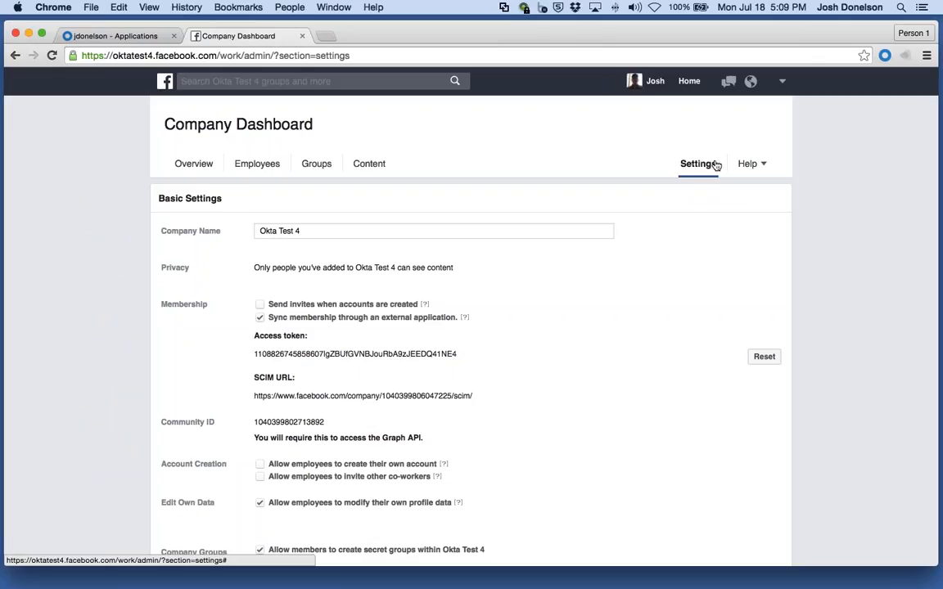
# Step: Highlight the access token and the company ID within the SCIM URL in the settings
pyautogui.moveTo(254, 353); pyautogui.dragTo(462, 355)
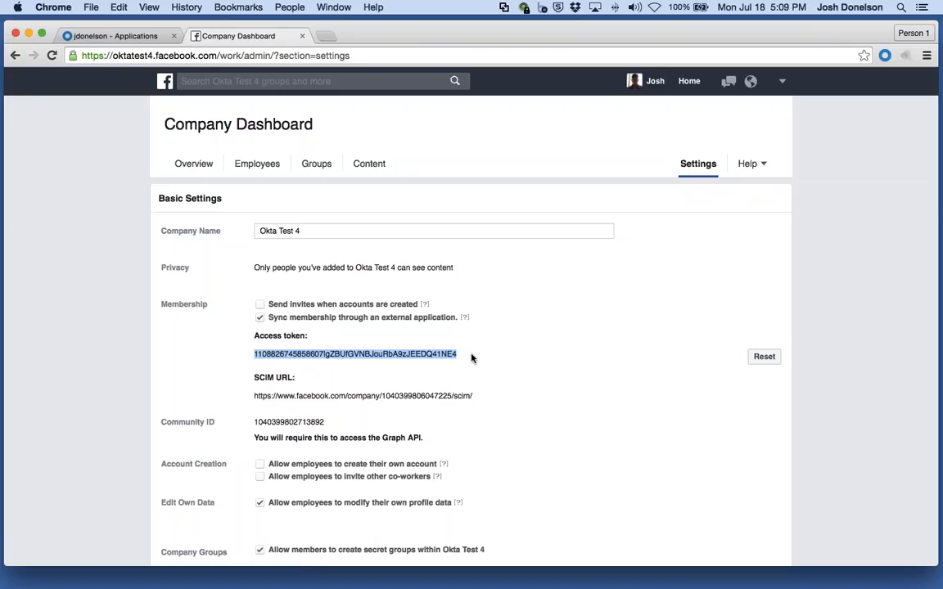
pyautogui.click(471, 358)
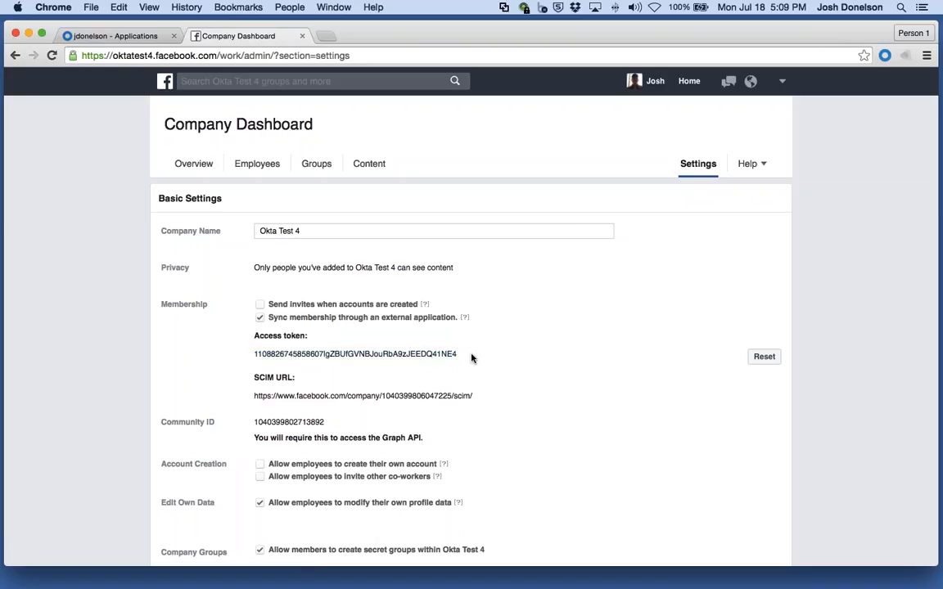
pyautogui.doubleClick(409, 397)
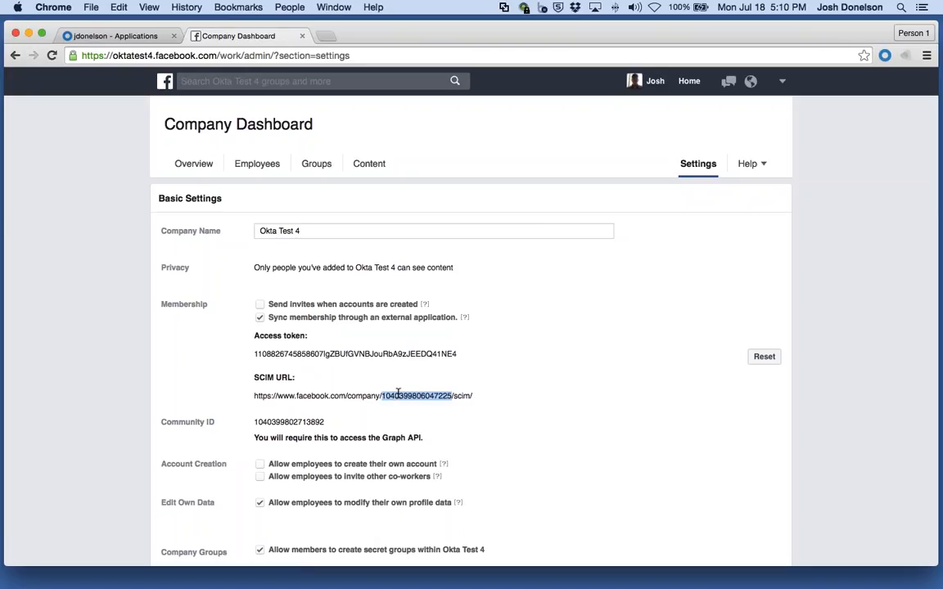
pyautogui.click(389, 364)
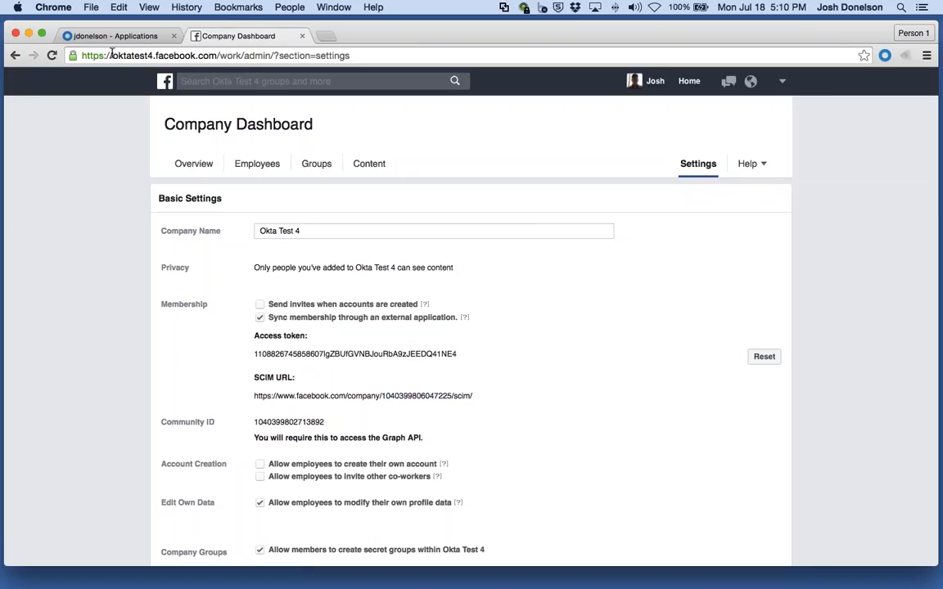
# Step: Switch to the Okta applications tab and start adding a new application
pyautogui.press('super+alt+Left')
pyautogui.moveTo(237, 106)
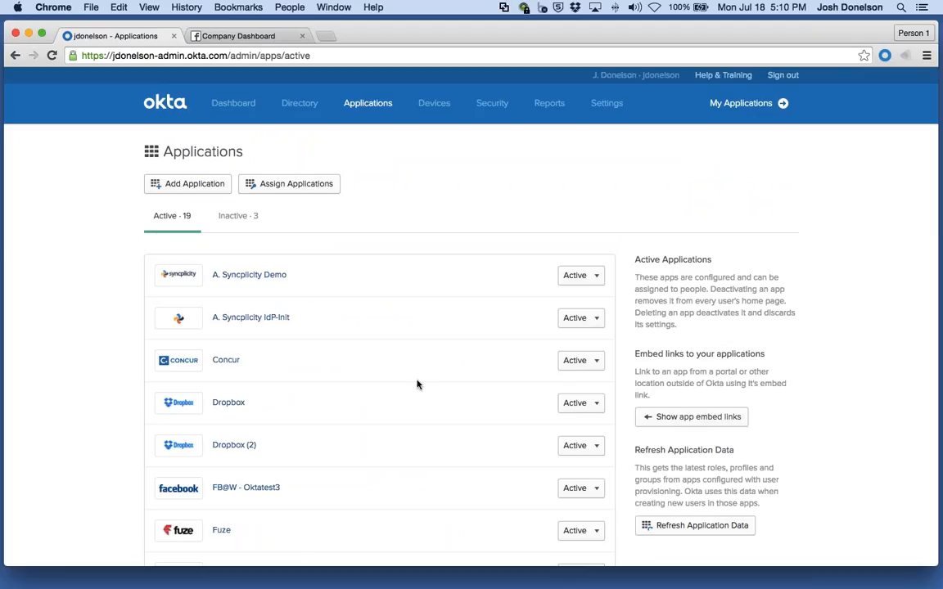
pyautogui.moveTo(332, 94)
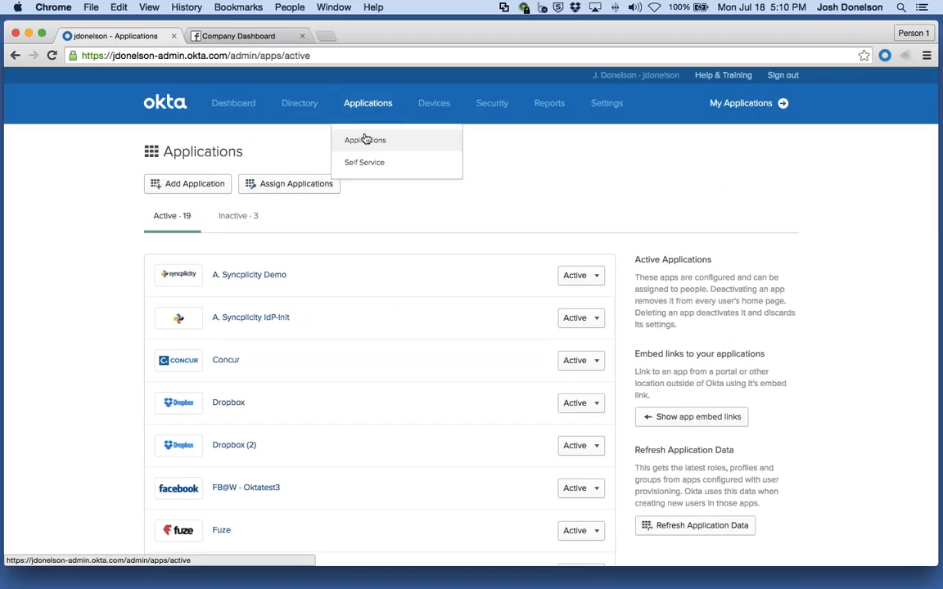
pyautogui.click(177, 187)
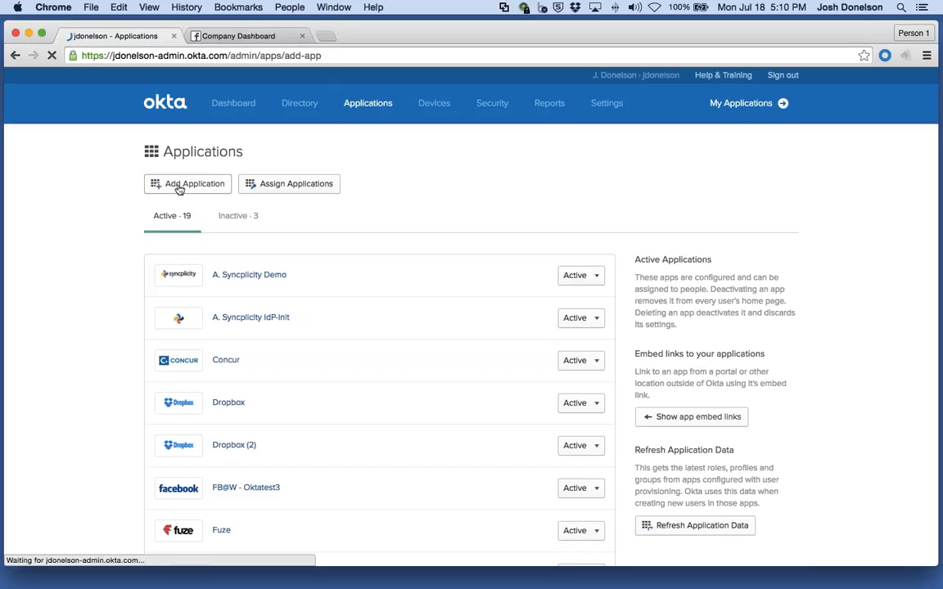
# Step: Search the app catalogue for facebook and add Facebook at Work
pyautogui.click(199, 194)
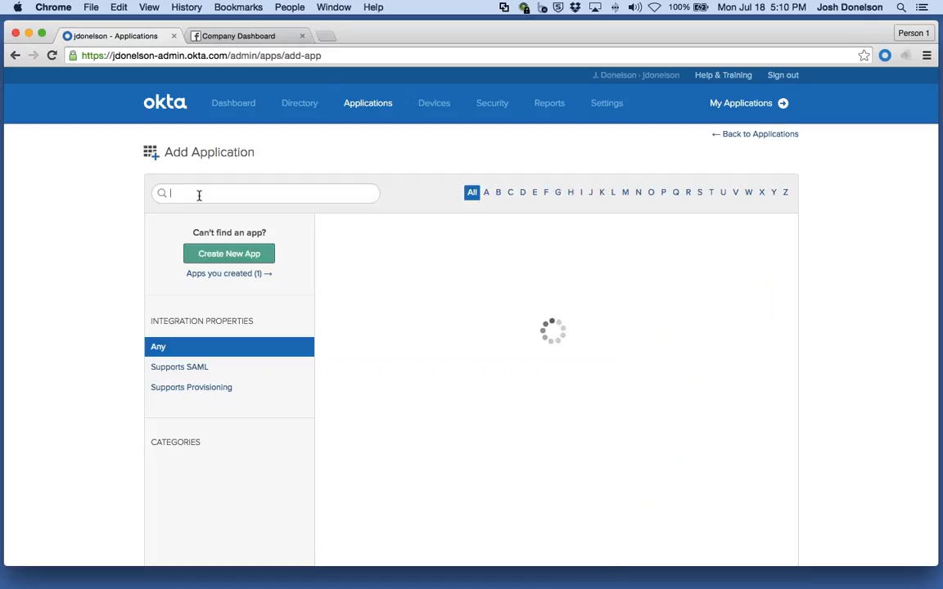
pyautogui.write('facebook')
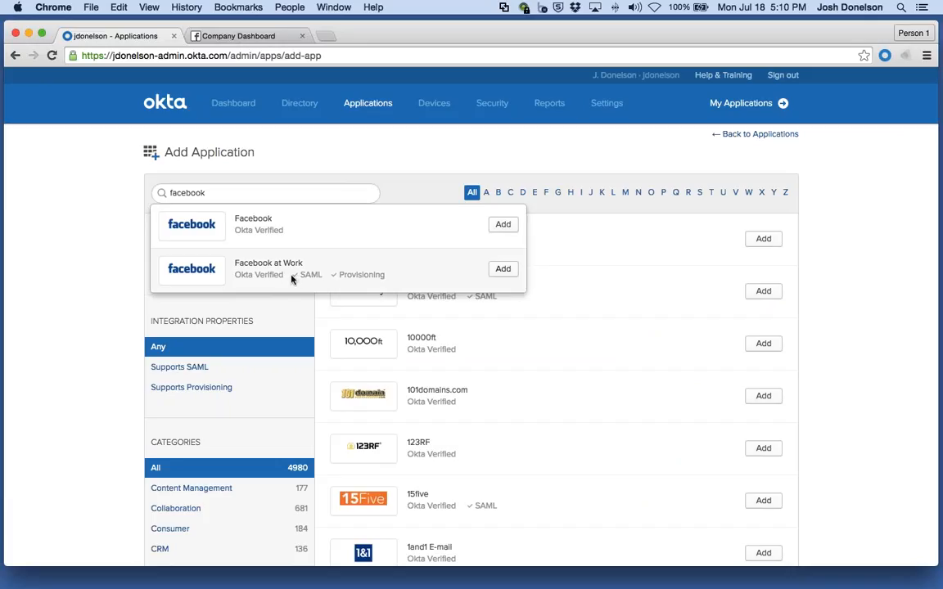
pyautogui.click(499, 272)
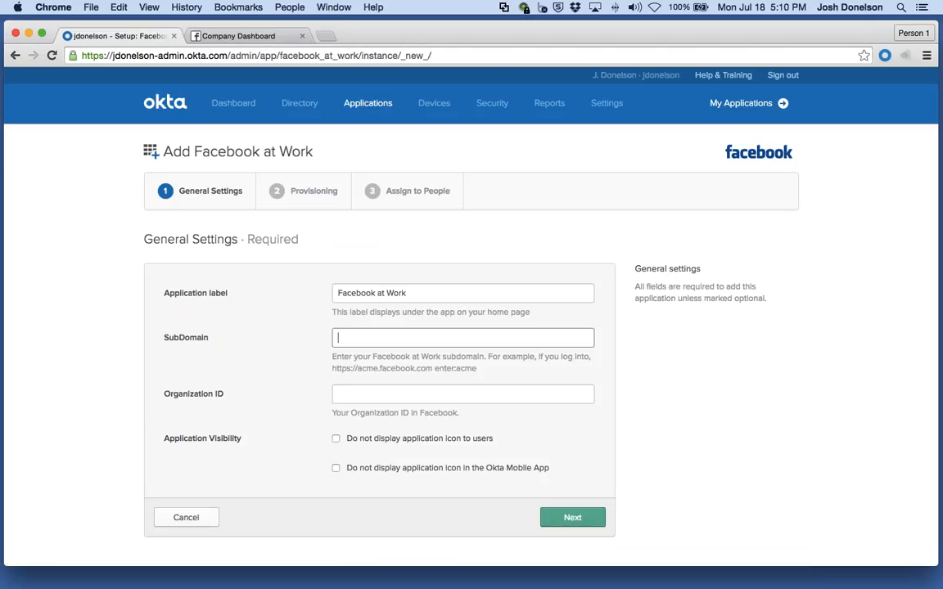
# Step: Set the SubDomain to oktatest4
pyautogui.write('oktatest3')
pyautogui.press('BackSpace')
pyautogui.write('4')
pyautogui.click(395, 393)
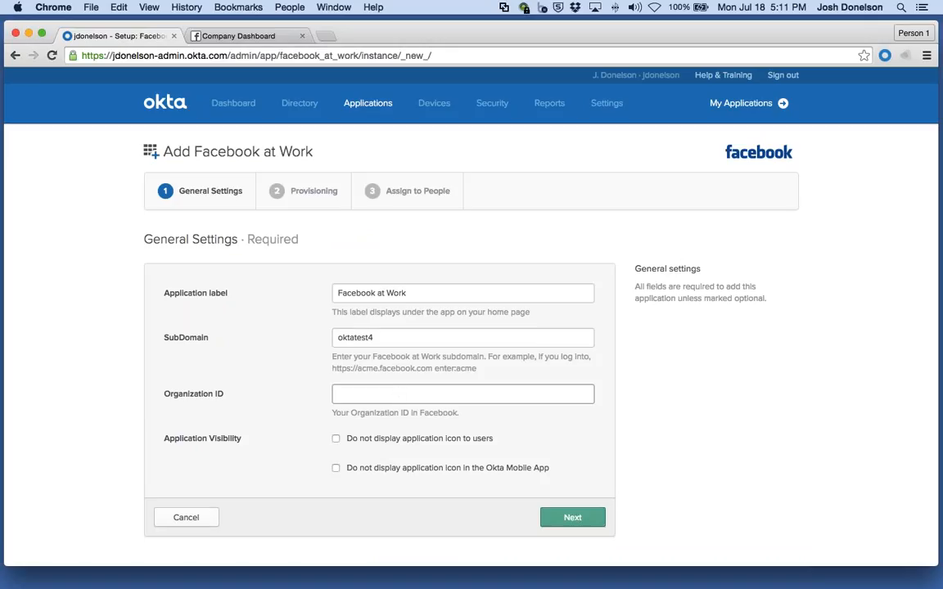
# Step: Copy the company ID from the Facebook SCIM URL and paste it as the Organization ID
pyautogui.click(209, 37)
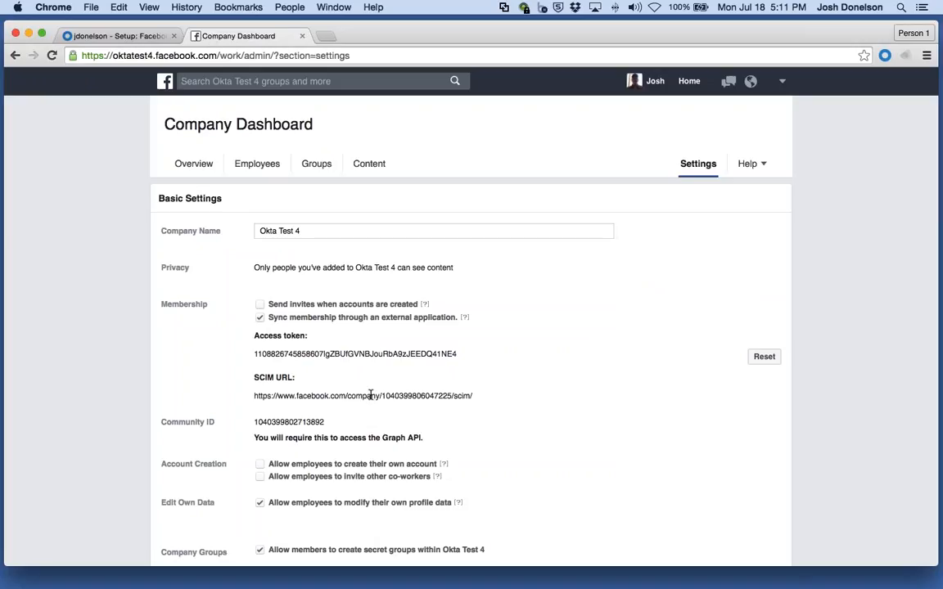
pyautogui.doubleClick(417, 395)
pyautogui.press('super+c')
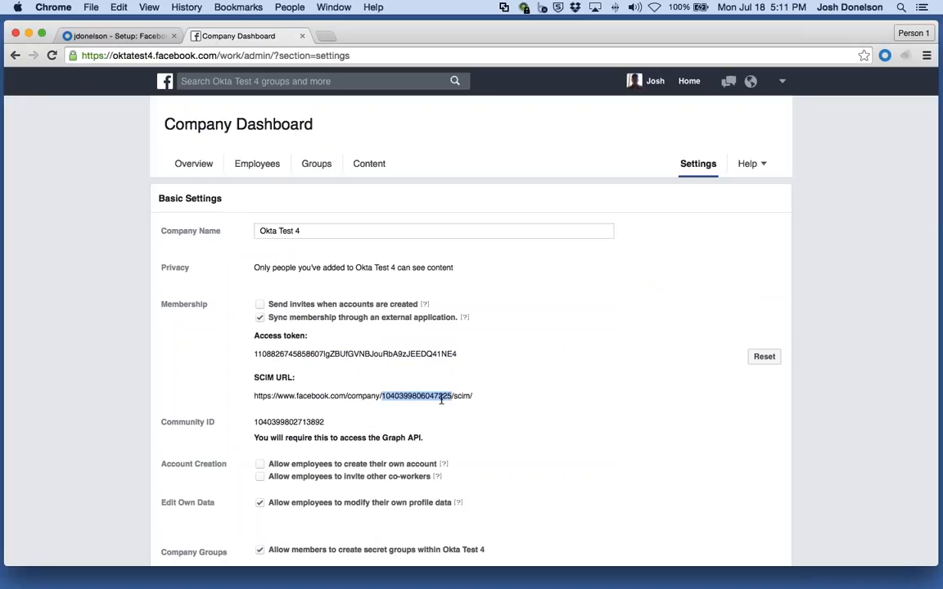
pyautogui.click(115, 36)
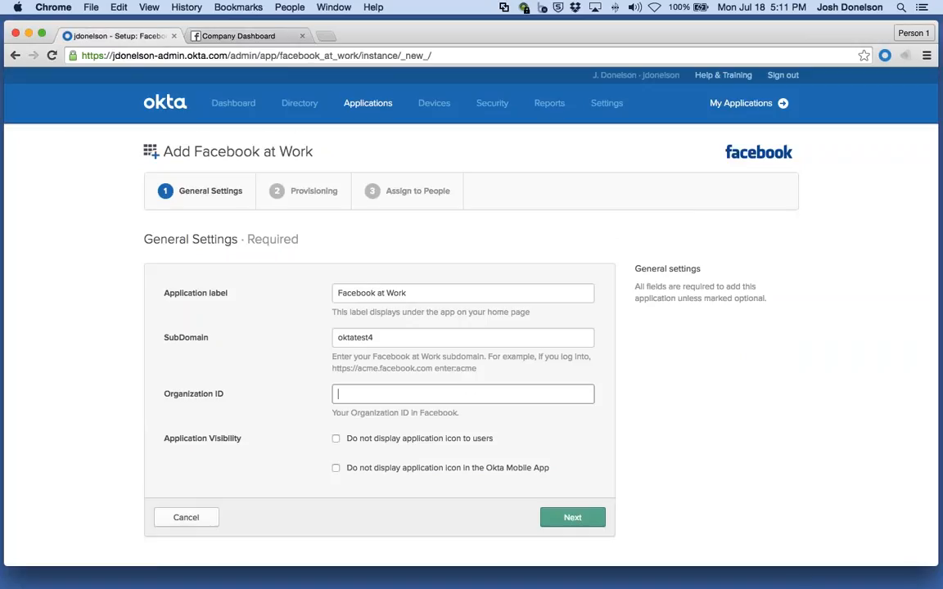
pyautogui.press('super+v')
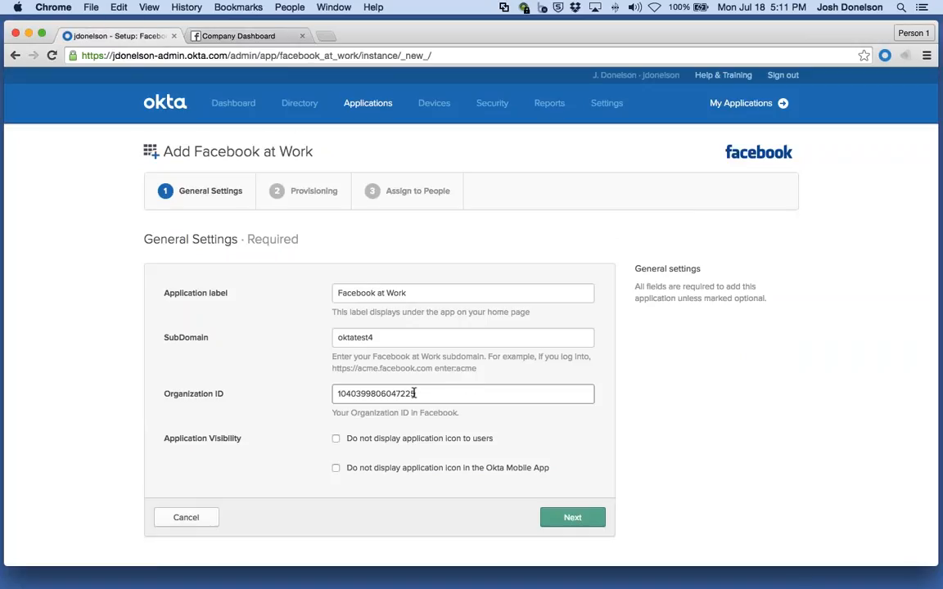
# Step: Proceed through the Provisioning and Assign to People pages unchanged and finish adding the app
pyautogui.click(567, 520)
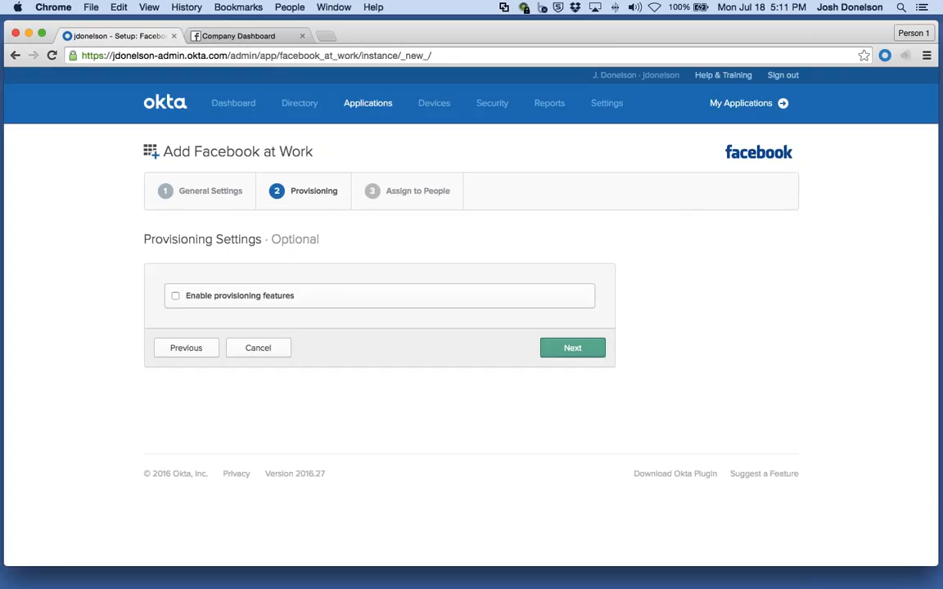
pyautogui.click(572, 348)
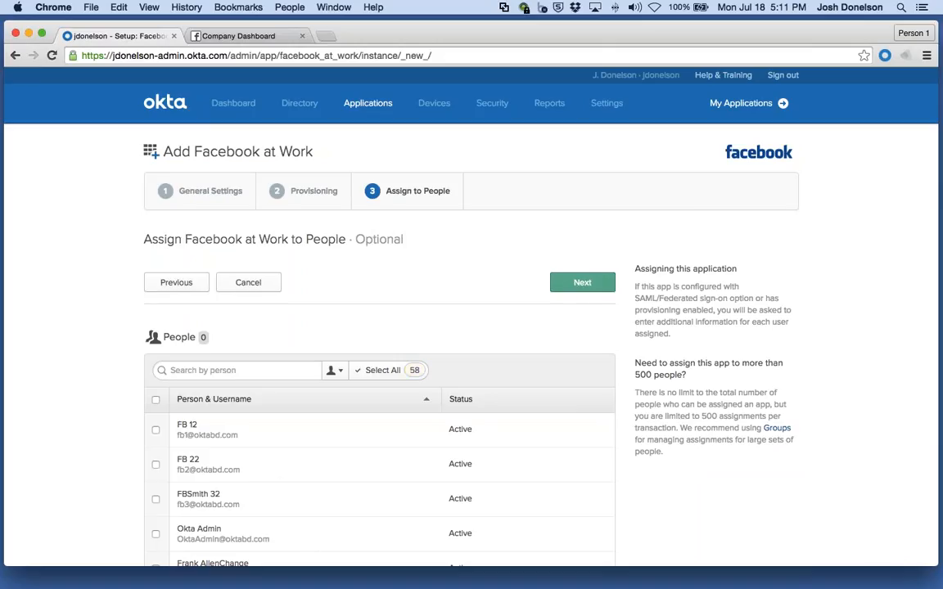
pyautogui.click(574, 287)
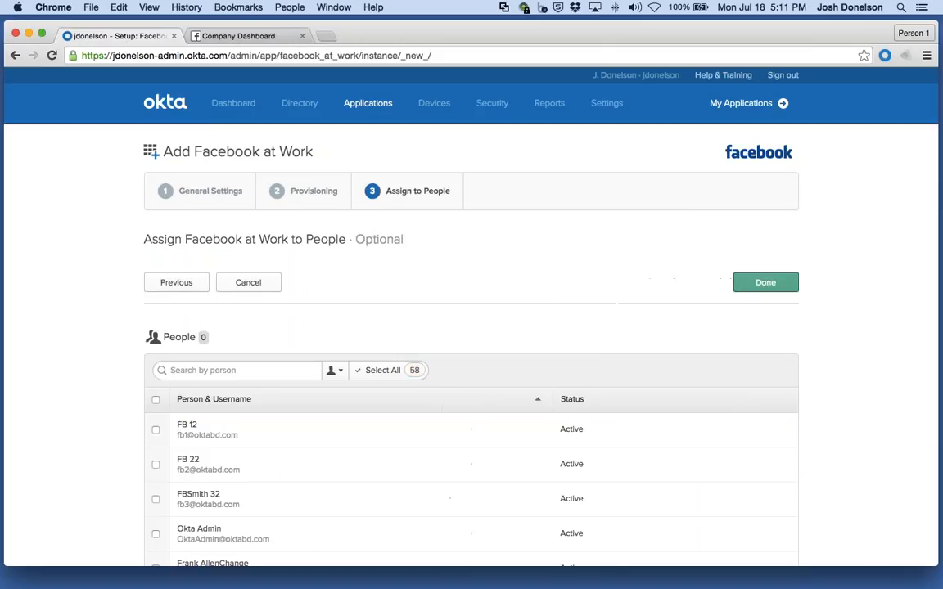
pyautogui.click(582, 339)
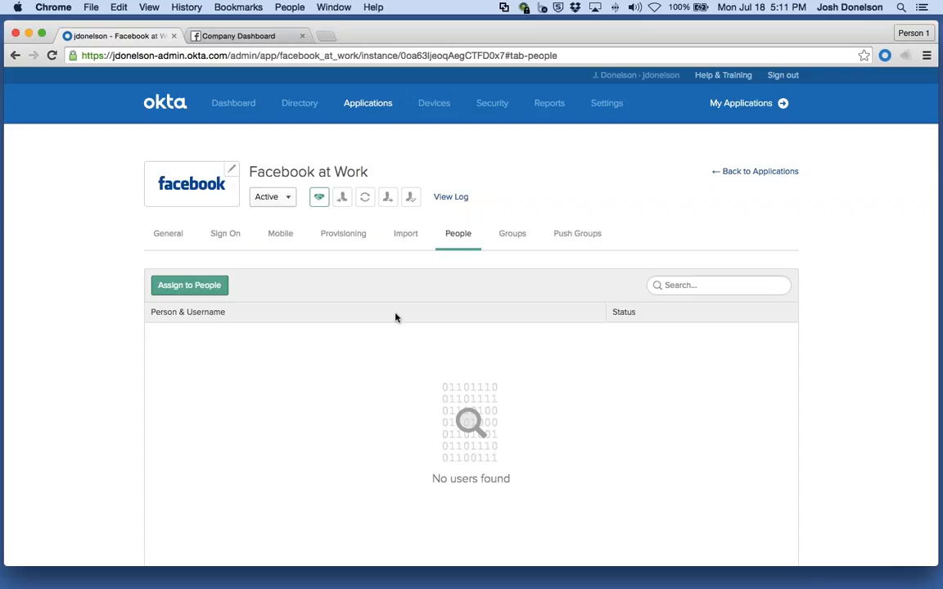
# Step: Review the saved app settings on the app's General tab
pyautogui.click(166, 234)
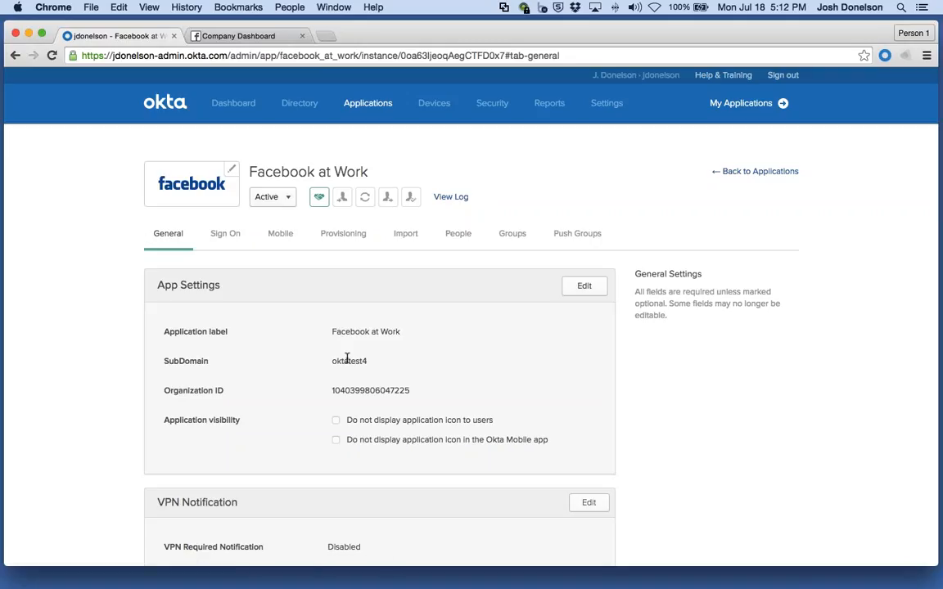
pyautogui.moveTo(369, 361); pyautogui.dragTo(330, 361)
pyautogui.click(329, 361)
pyautogui.moveTo(160, 328); pyautogui.dragTo(414, 393)
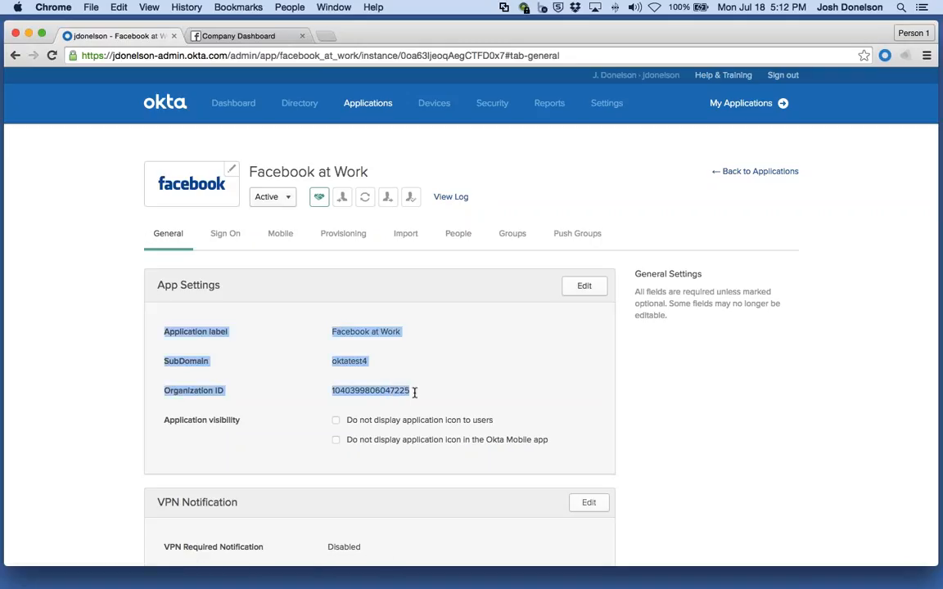
pyautogui.click(424, 396)
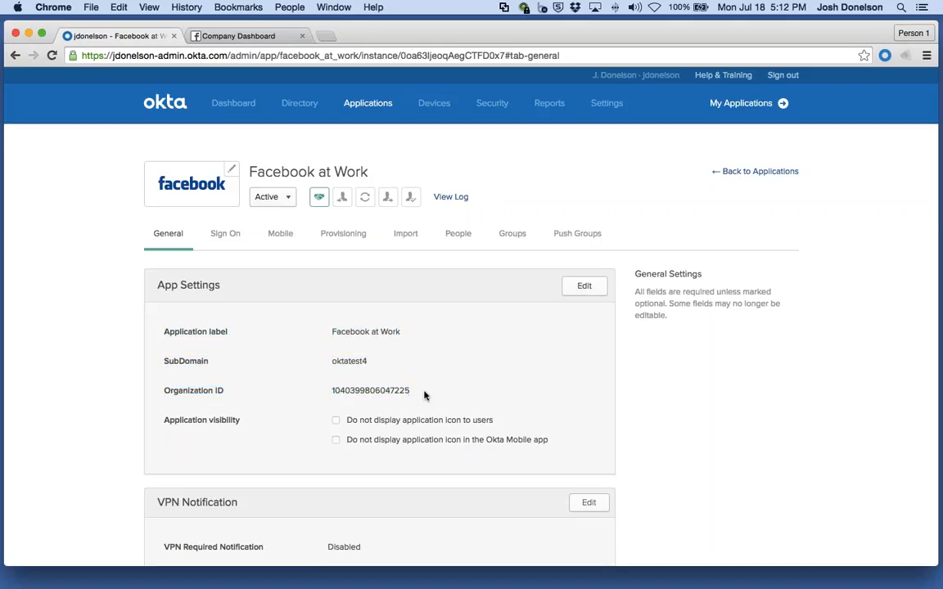
# Step: Enable provisioning features on the app's Provisioning tab
pyautogui.click(342, 236)
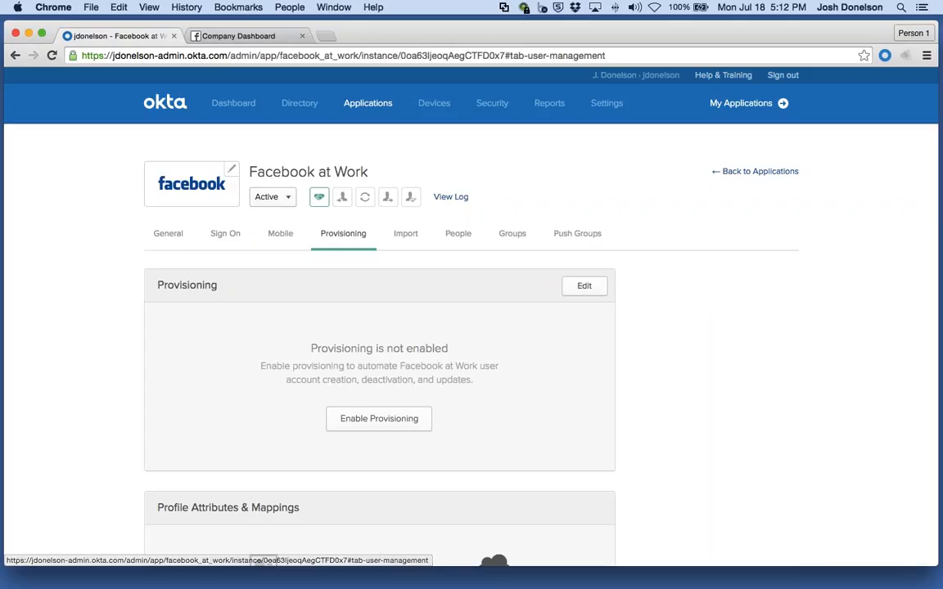
pyautogui.click(370, 422)
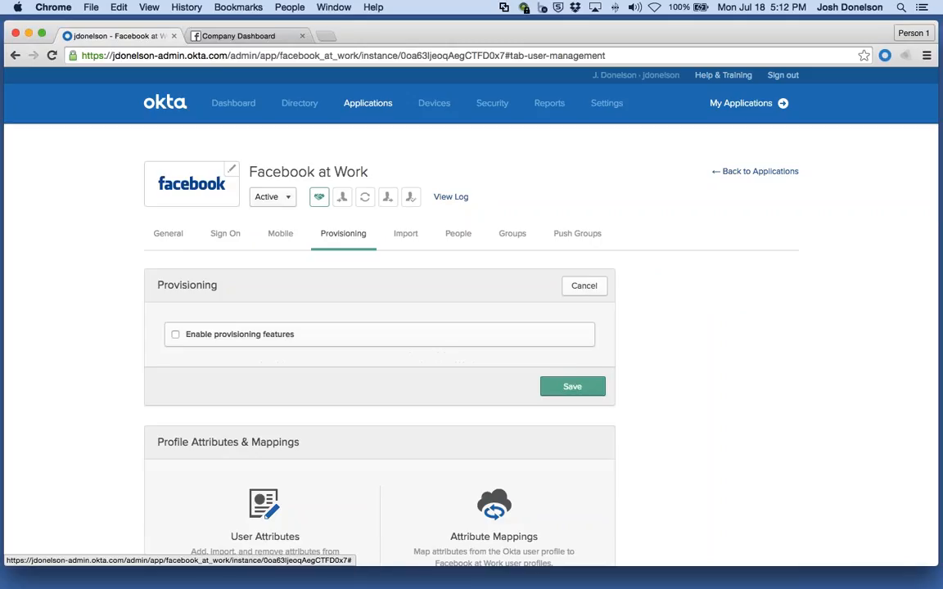
pyautogui.click(217, 337)
pyautogui.scroll(-2, 215, 341)
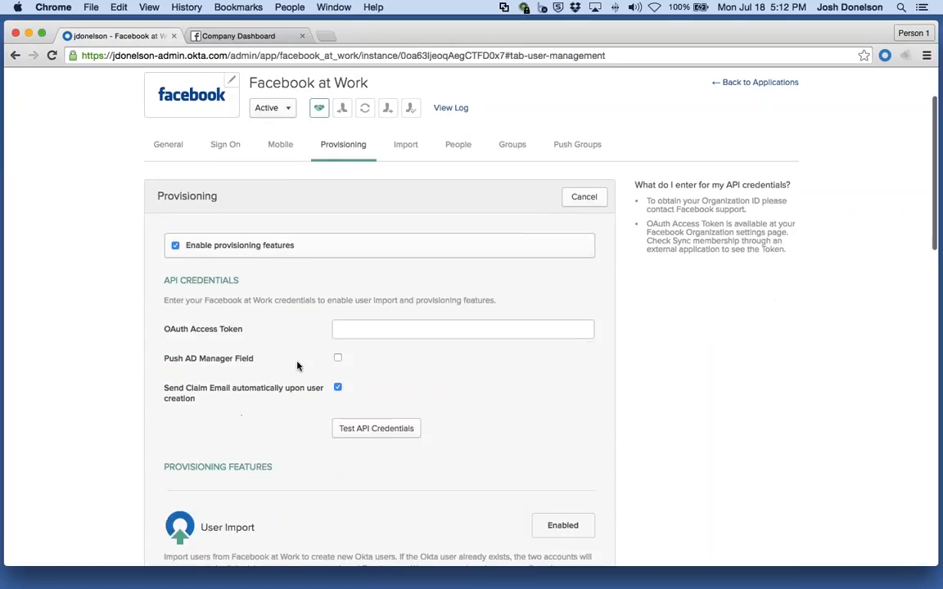
pyautogui.moveTo(164, 331); pyautogui.dragTo(252, 335)
pyautogui.scroll(1, 256, 336)
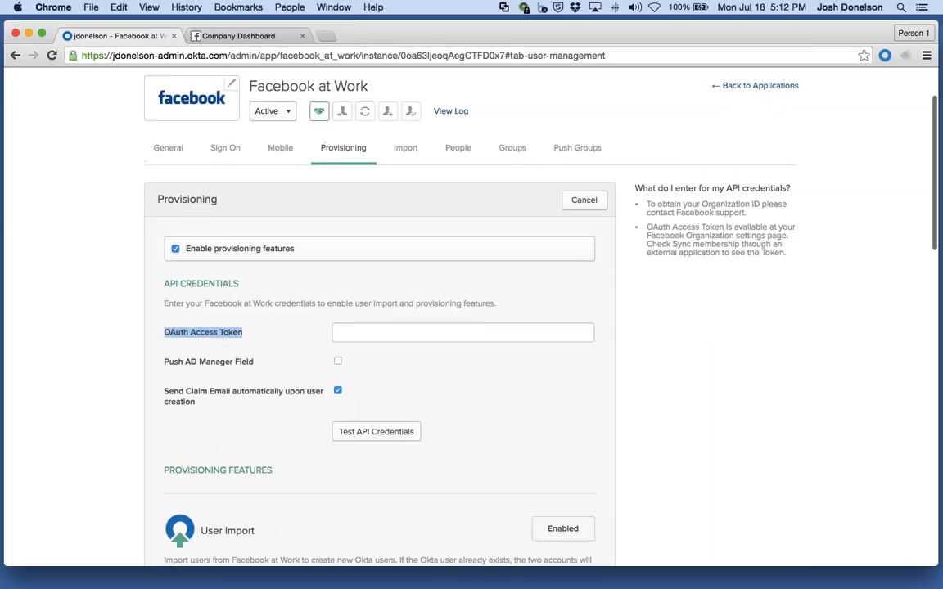
pyautogui.click(259, 337)
# Step: Copy the access token from the Facebook company settings into the OAuth Access Token field and test the API credentials
pyautogui.click(237, 36)
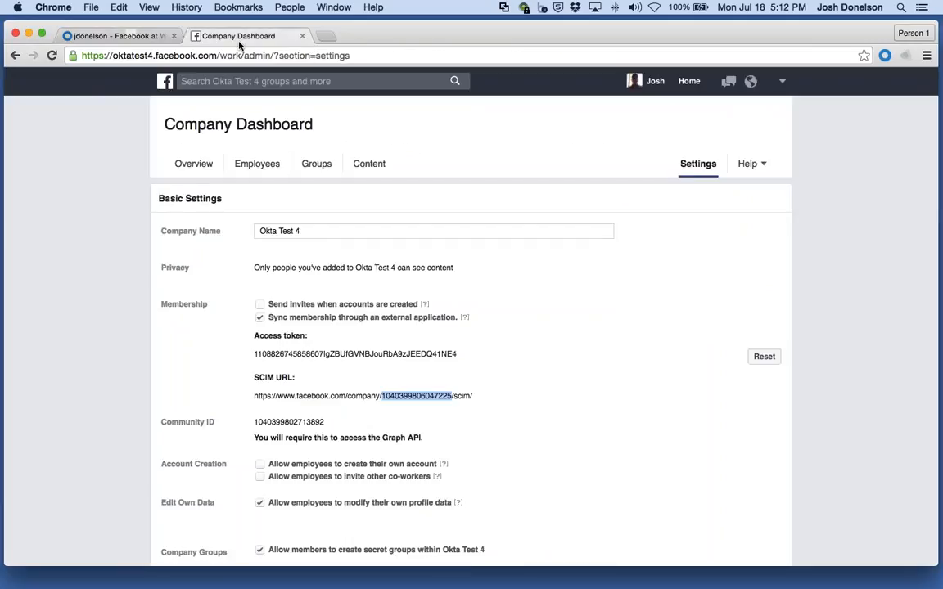
pyautogui.moveTo(457, 353); pyautogui.dragTo(249, 354)
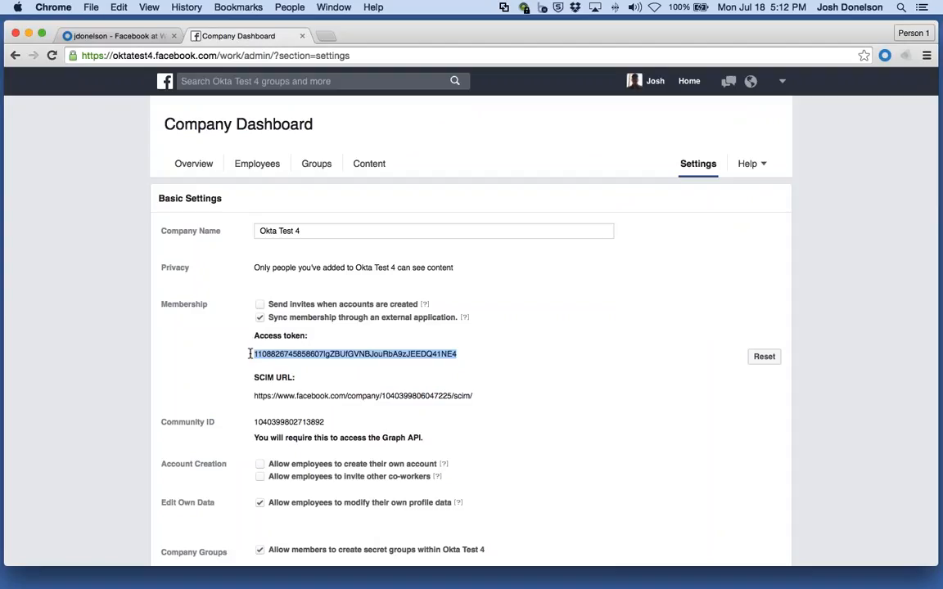
pyautogui.press('super+c')
pyautogui.click(115, 36)
pyautogui.click(397, 334)
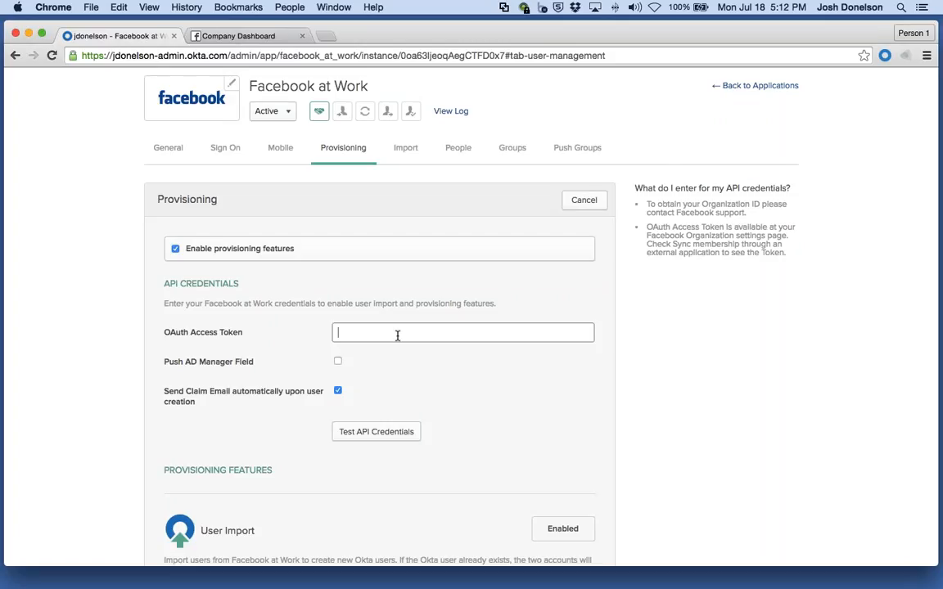
pyautogui.press('super+v')
pyautogui.click(368, 434)
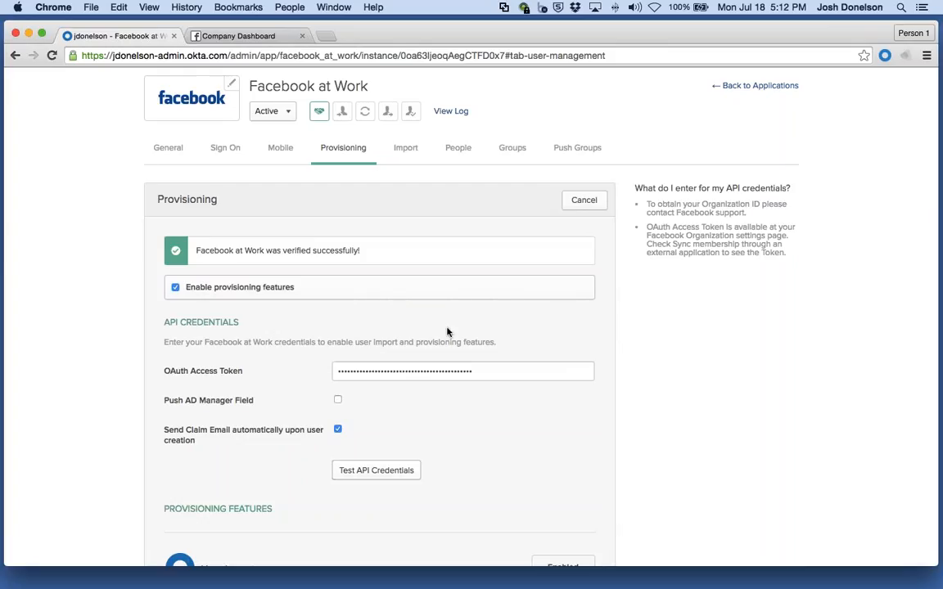
# Step: Enable the Create Users, Update User Attributes and Deactivate Users provisioning features and save the provisioning settings
pyautogui.scroll(-10, 447, 332)
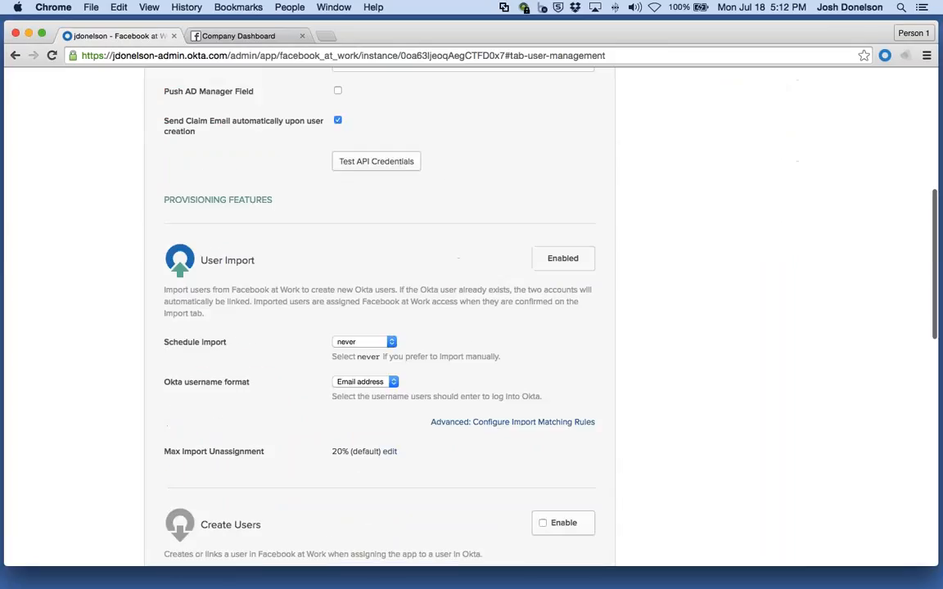
pyautogui.scroll(-5, 502, 385)
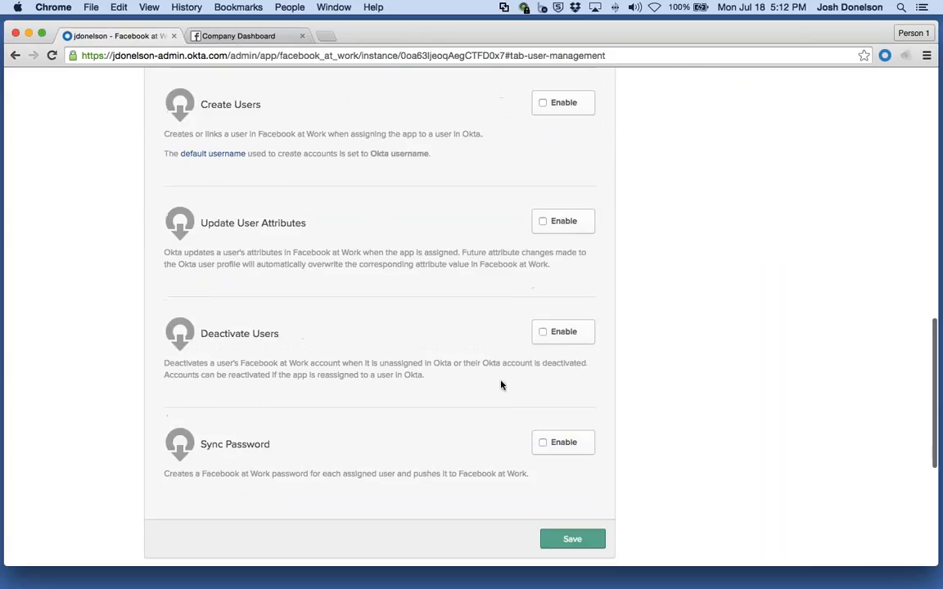
pyautogui.click(543, 102)
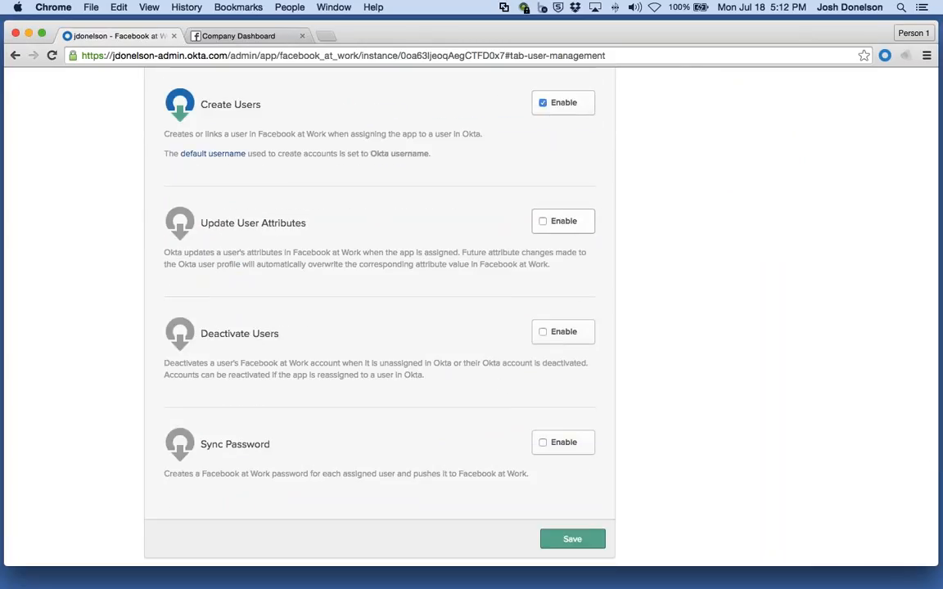
pyautogui.click(543, 221)
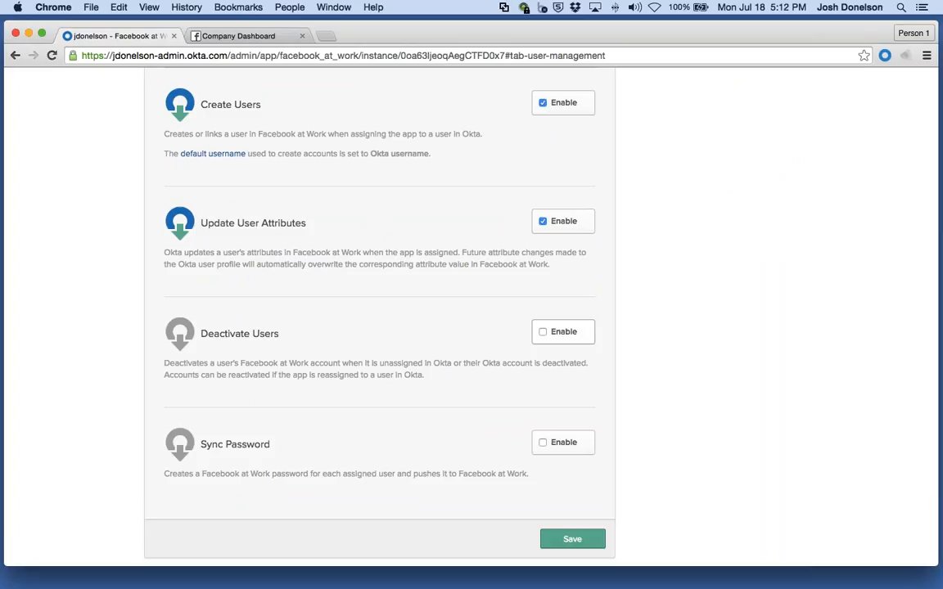
pyautogui.click(543, 331)
pyautogui.scroll(-2, 380, 358)
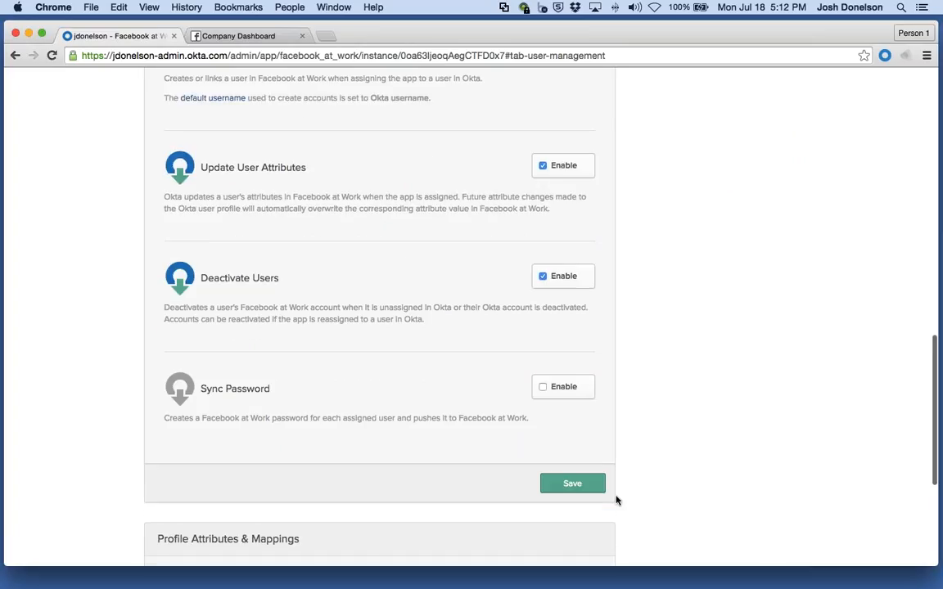
pyautogui.click(590, 485)
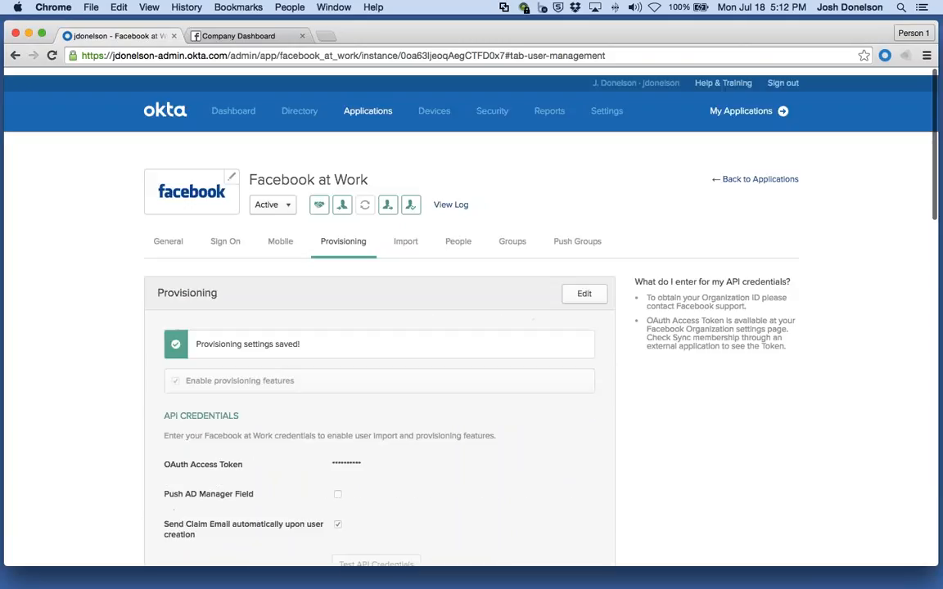
# Step: Examine the employee list under Manage Employees in the Facebook Company Dashboard
pyautogui.moveTo(299, 337); pyautogui.dragTo(196, 336)
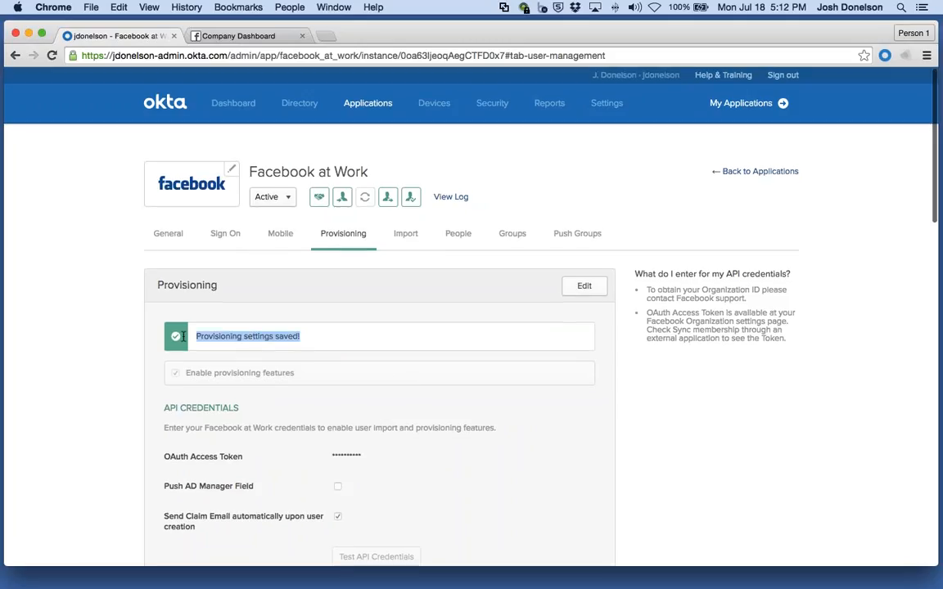
pyautogui.click(196, 336)
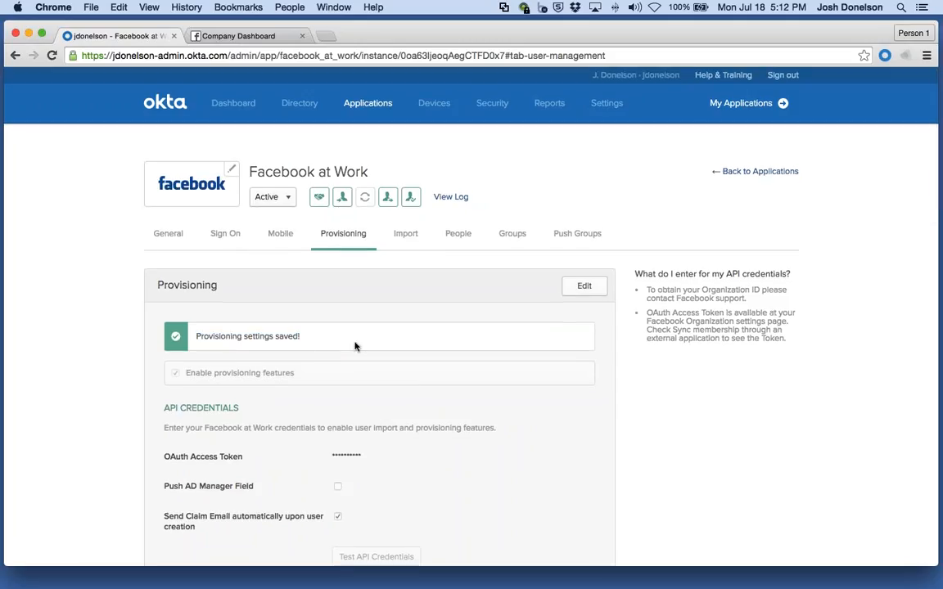
pyautogui.click(239, 36)
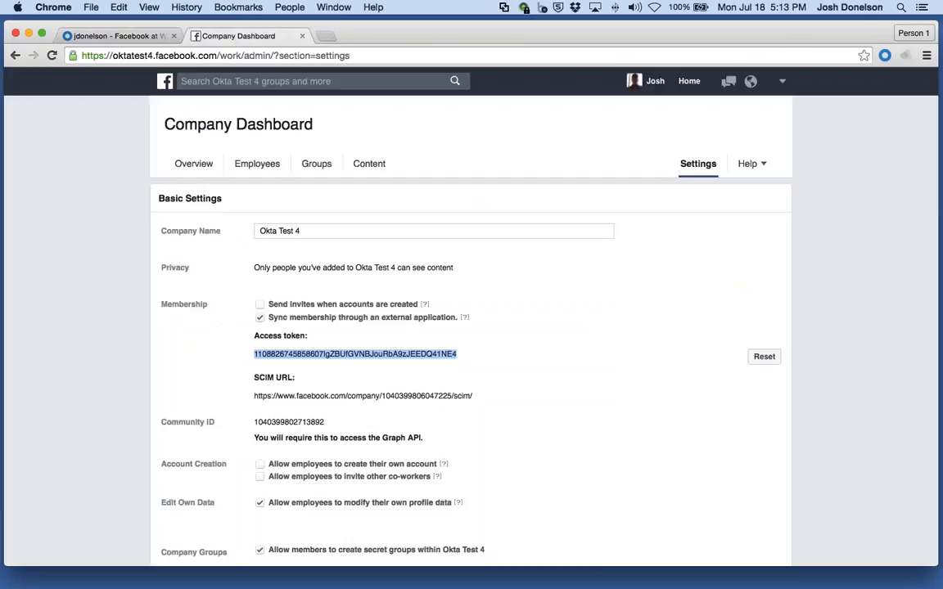
pyautogui.click(257, 173)
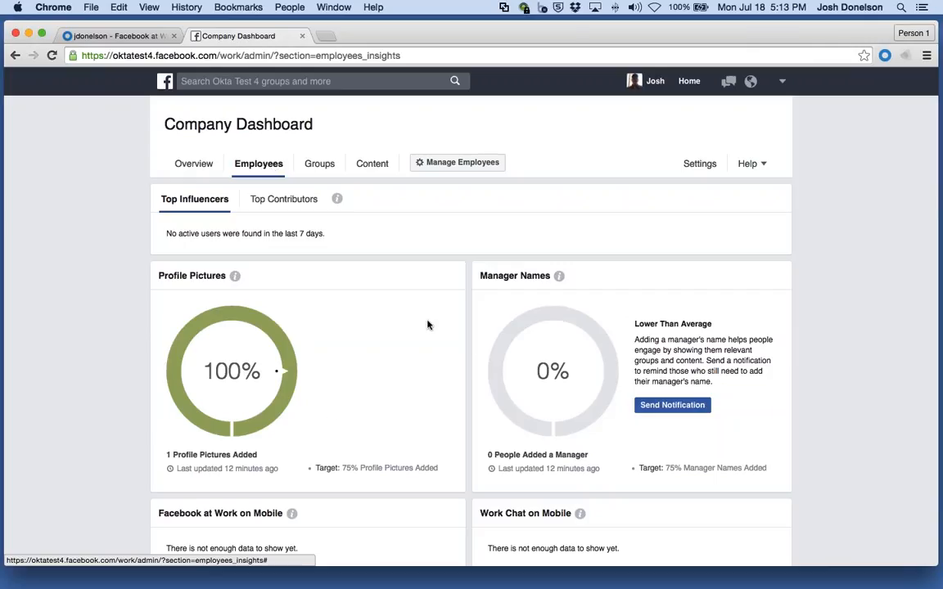
pyautogui.click(436, 165)
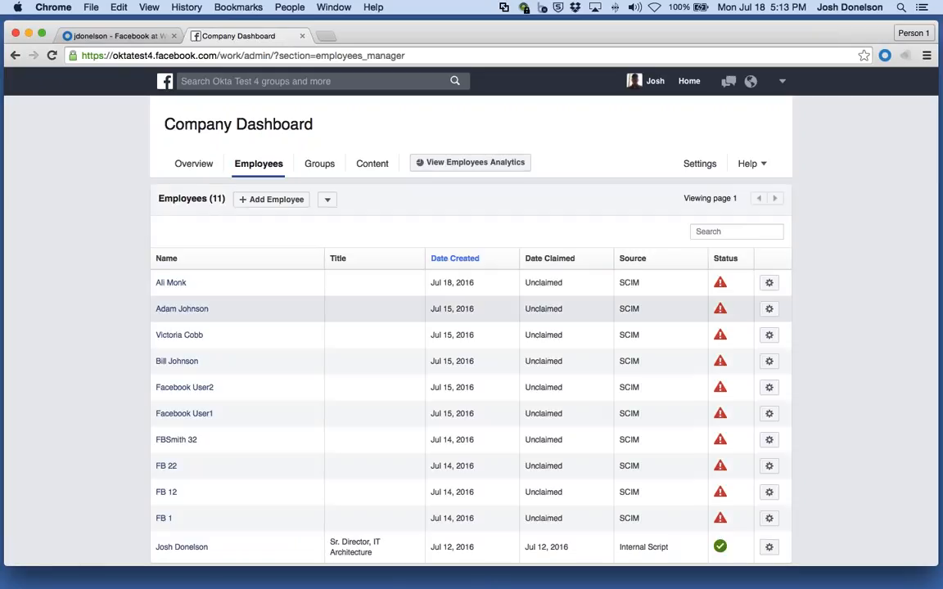
pyautogui.scroll(-1, 320, 342)
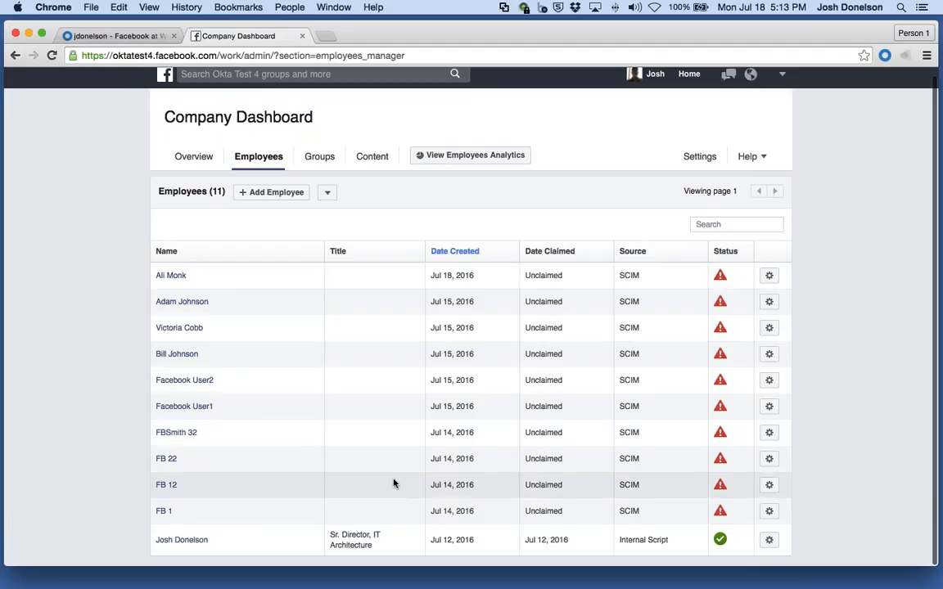
pyautogui.moveTo(720, 278)
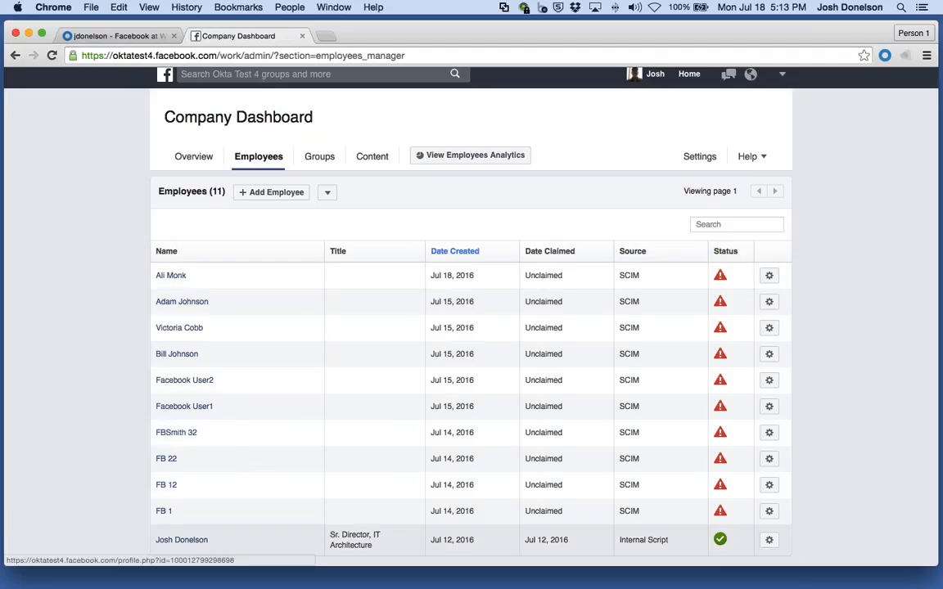
pyautogui.moveTo(721, 541)
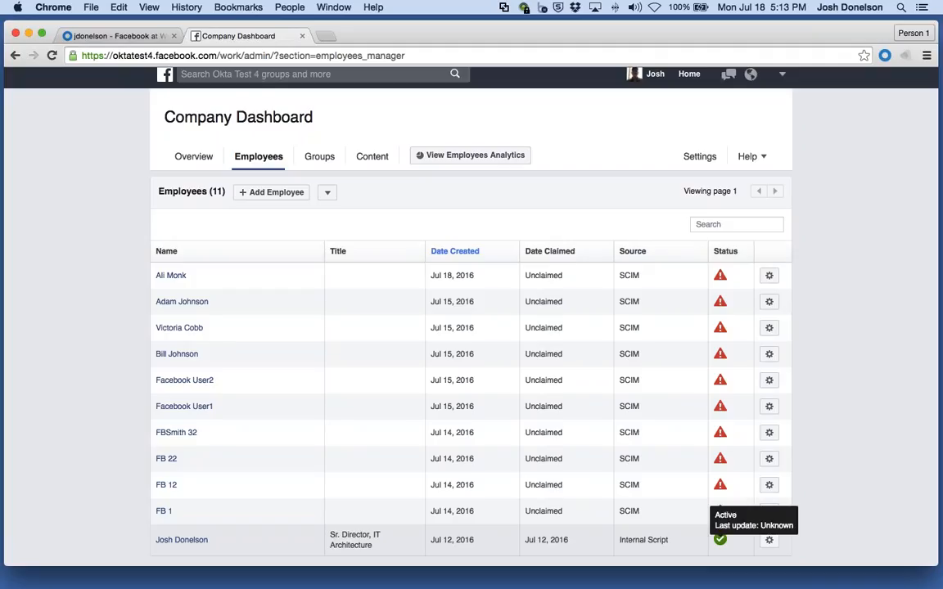
pyautogui.scroll(1, 364, 390)
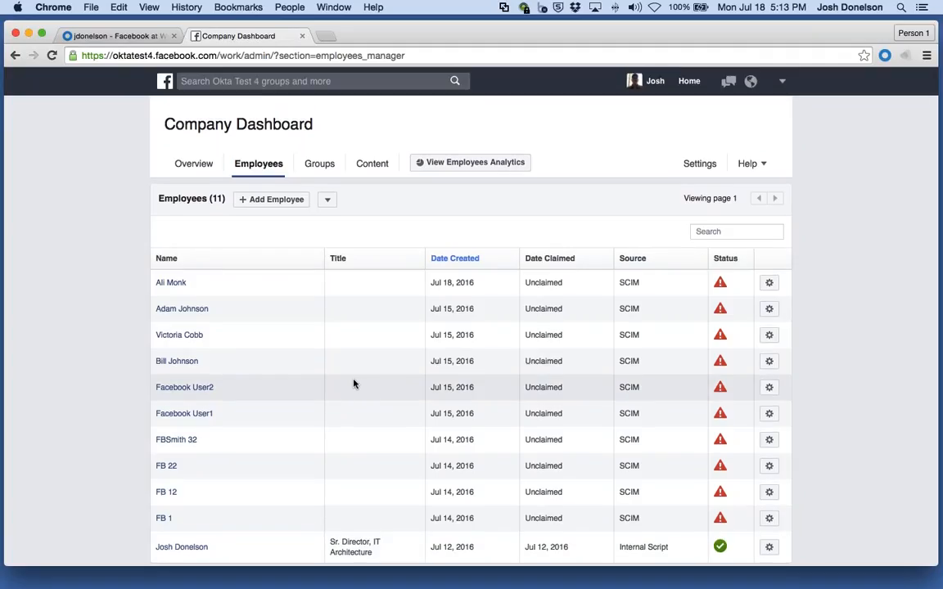
# Step: Assign Facebook at Work to a user found by searching her first name, saving the default user attributes
pyautogui.press('super+alt+Left')
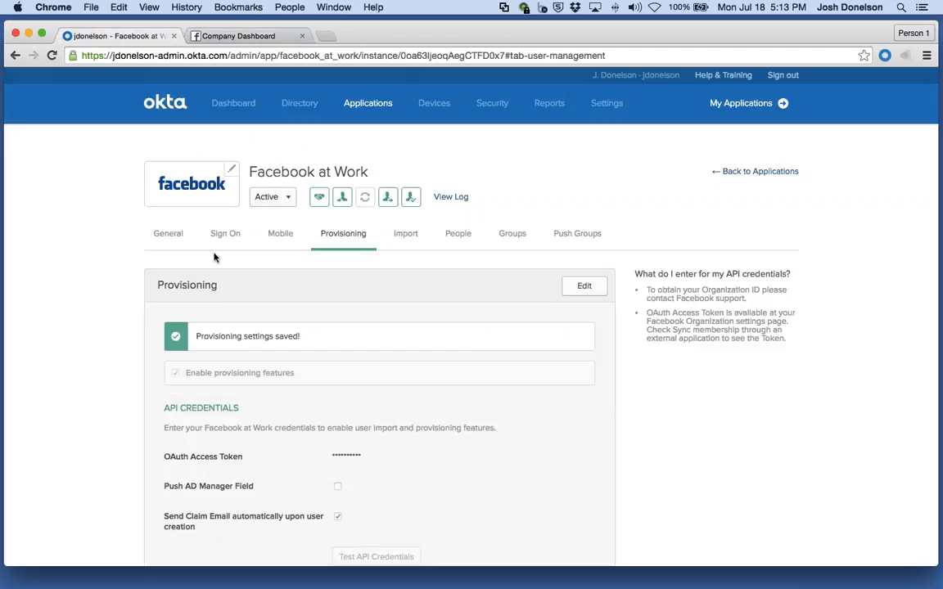
pyautogui.click(458, 236)
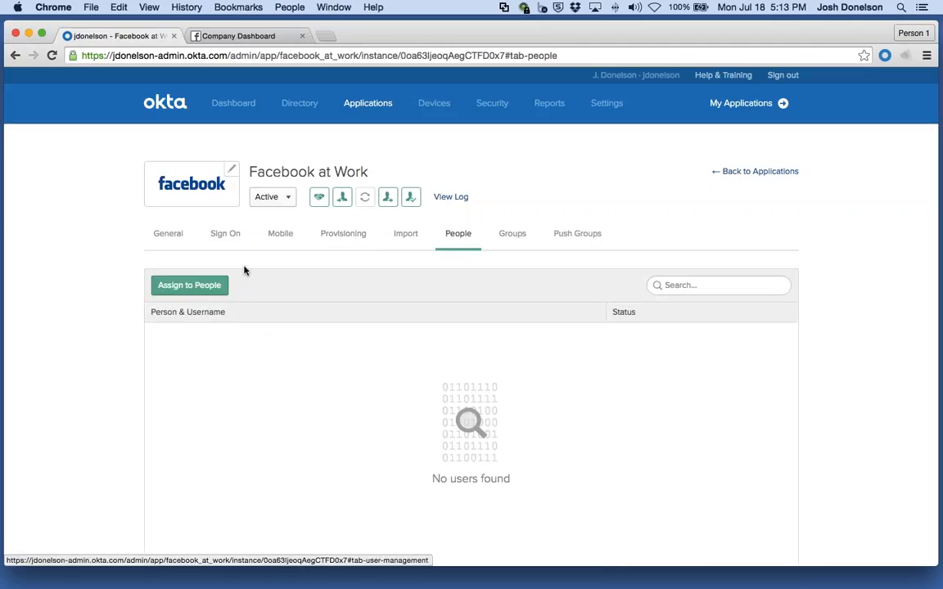
pyautogui.click(210, 286)
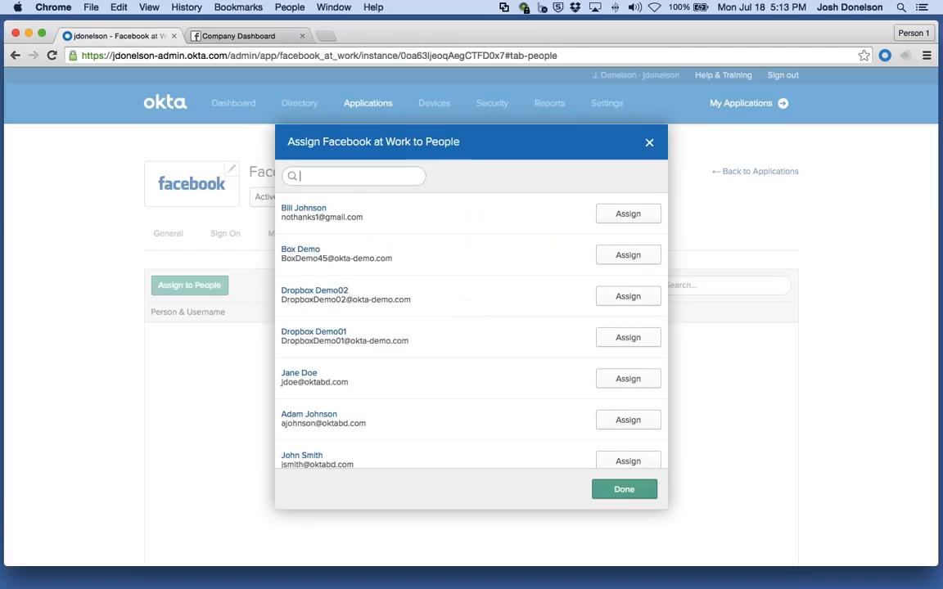
pyautogui.write('ellen')
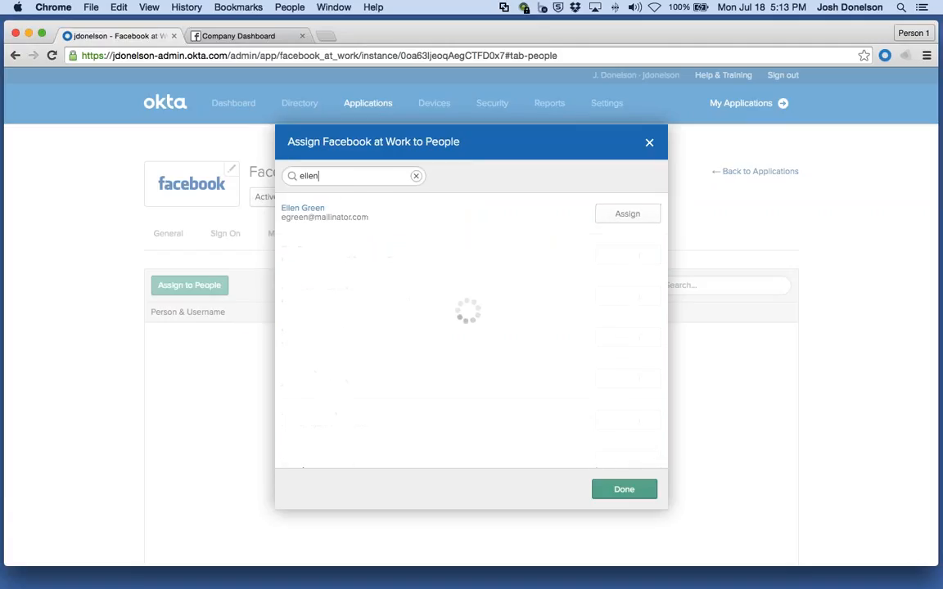
pyautogui.click(627, 216)
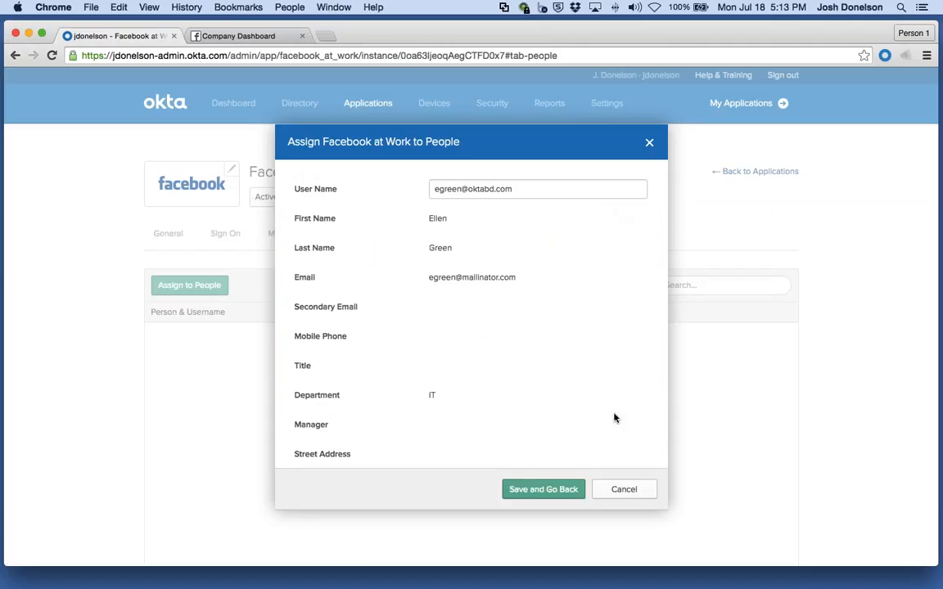
pyautogui.click(520, 489)
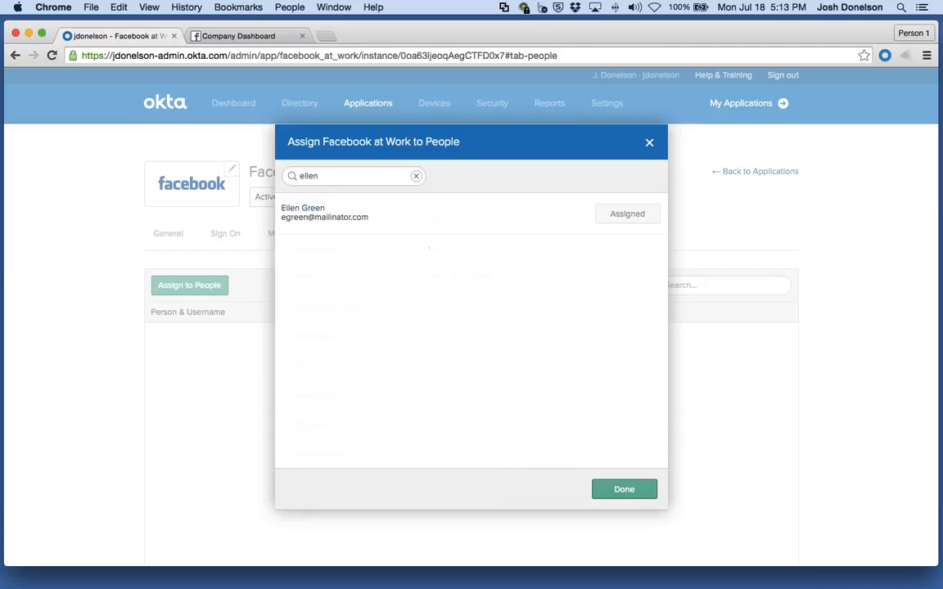
pyautogui.click(625, 493)
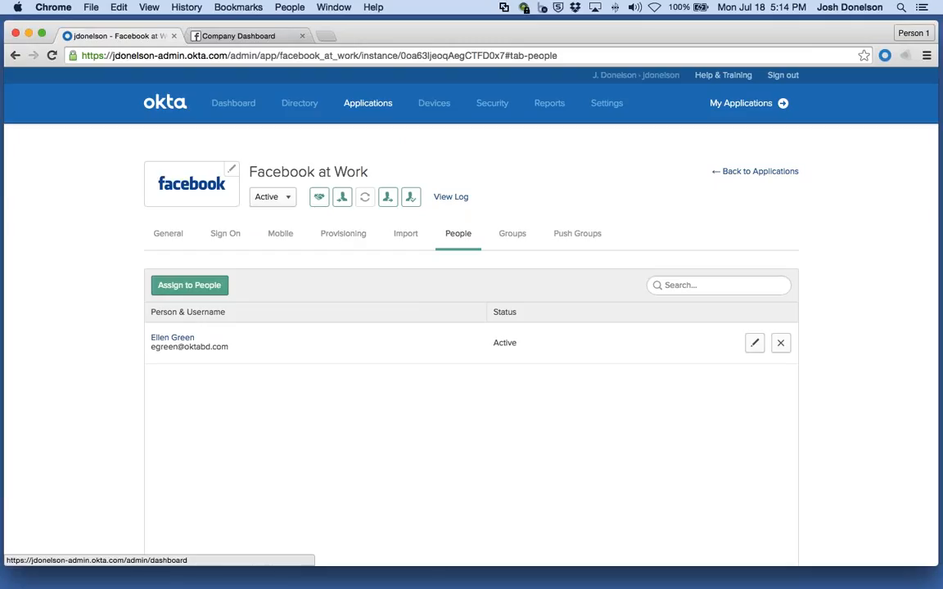
# Step: Reload the Facebook employee list and examine the newly assigned user's source and status
pyautogui.click(238, 36)
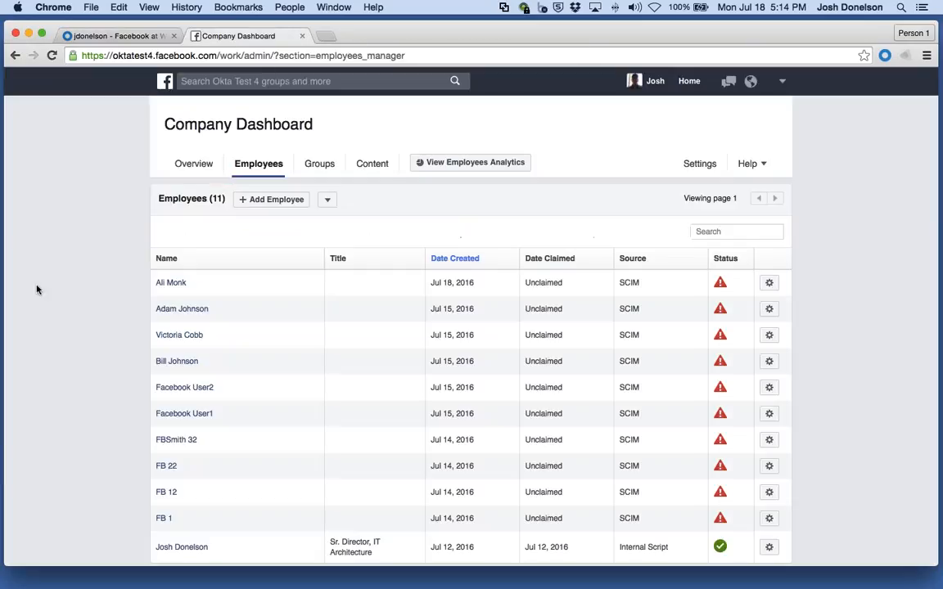
pyautogui.press('super+r')
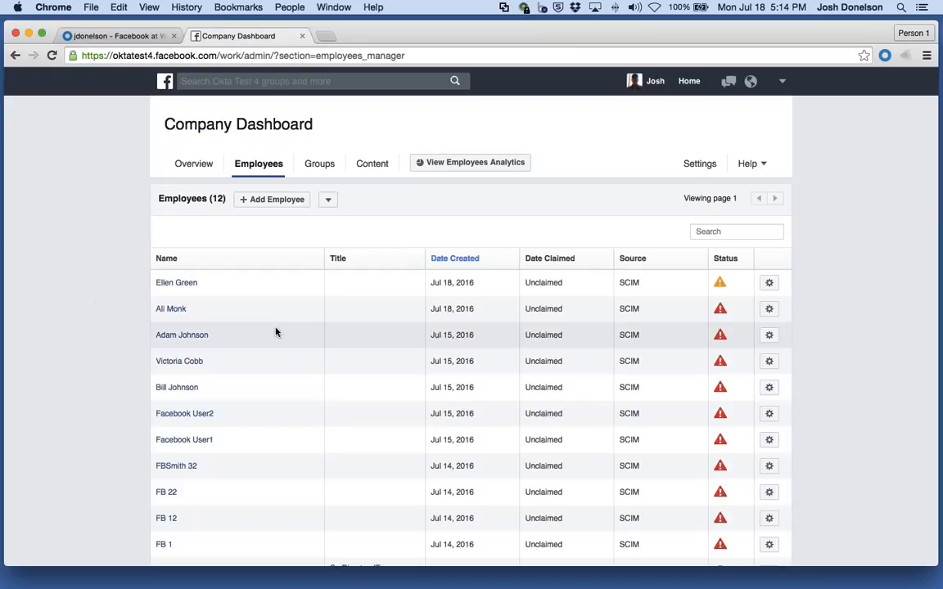
pyautogui.moveTo(197, 288)
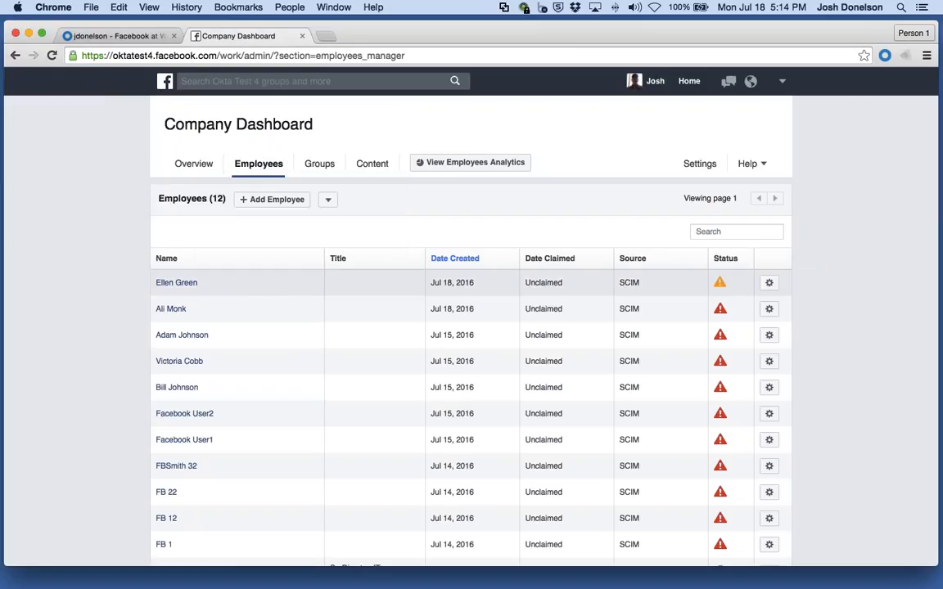
pyautogui.moveTo(640, 283); pyautogui.dragTo(619, 283)
pyautogui.moveTo(721, 285)
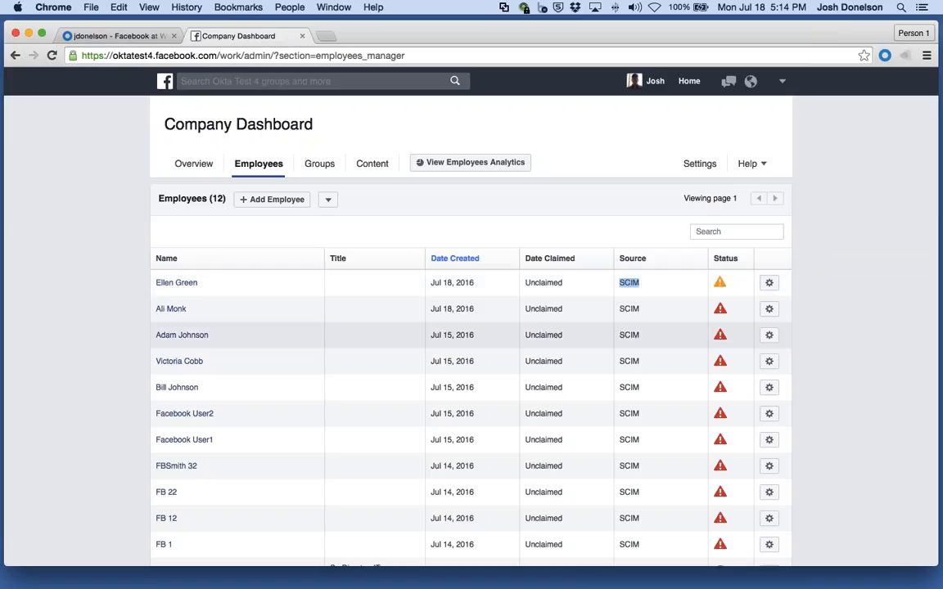
pyautogui.moveTo(620, 283); pyautogui.dragTo(652, 279)
pyautogui.click(652, 279)
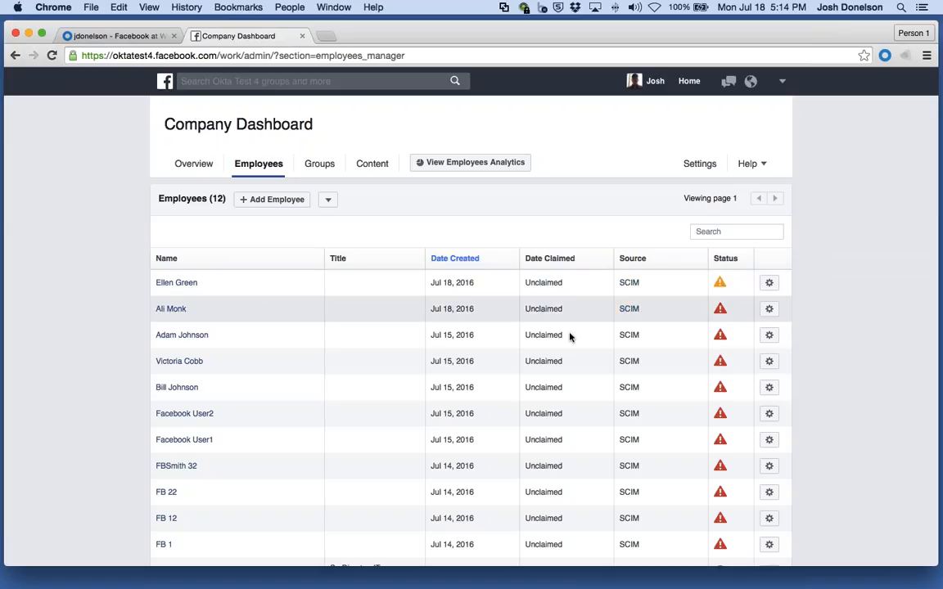